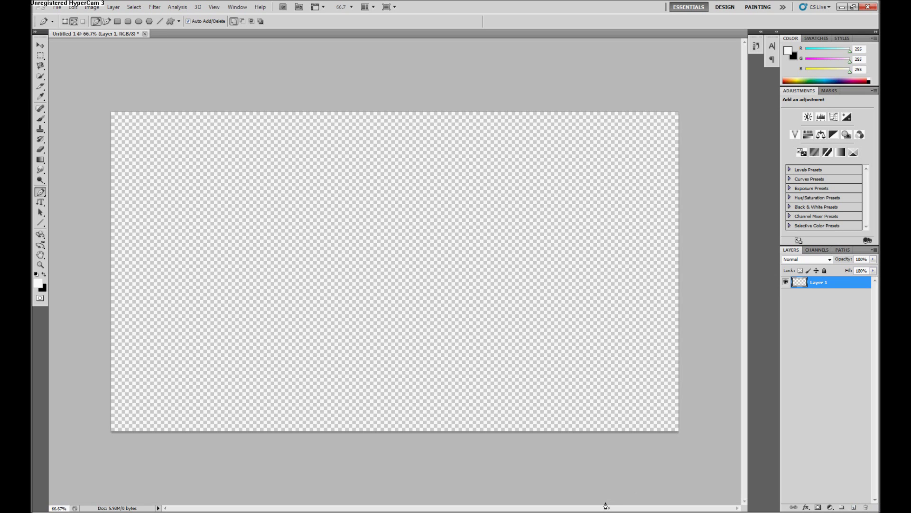
Fill Layer 1 with black and add a new empty layer above it
key("ctrl+BackSpace")
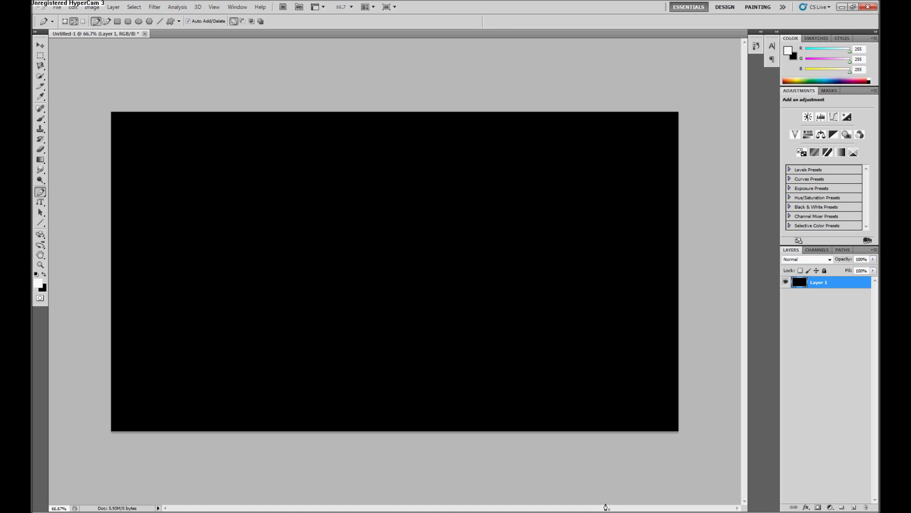
left_click(853, 508)
Set brush Shape Dynamics to Pen Pressure with 20% Angle Jitter, then switch to the Pen tool
left_click(40, 118)
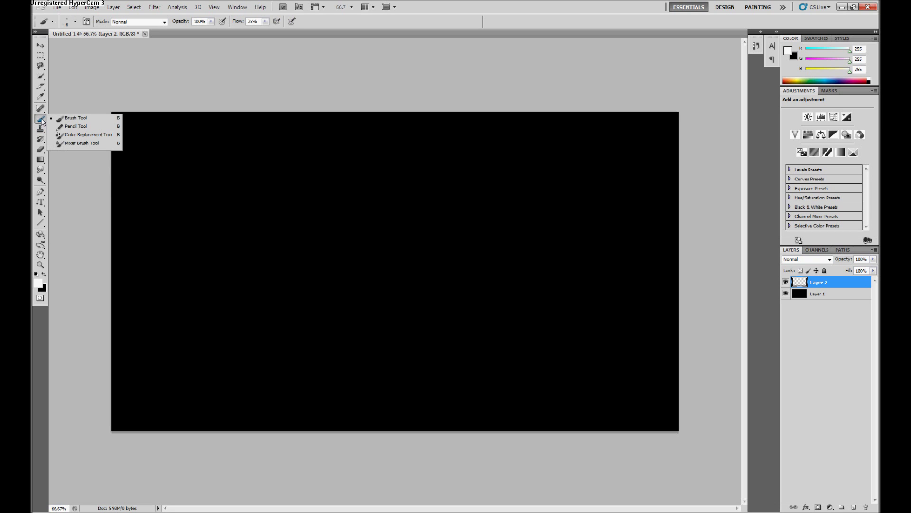
left_click(237, 7)
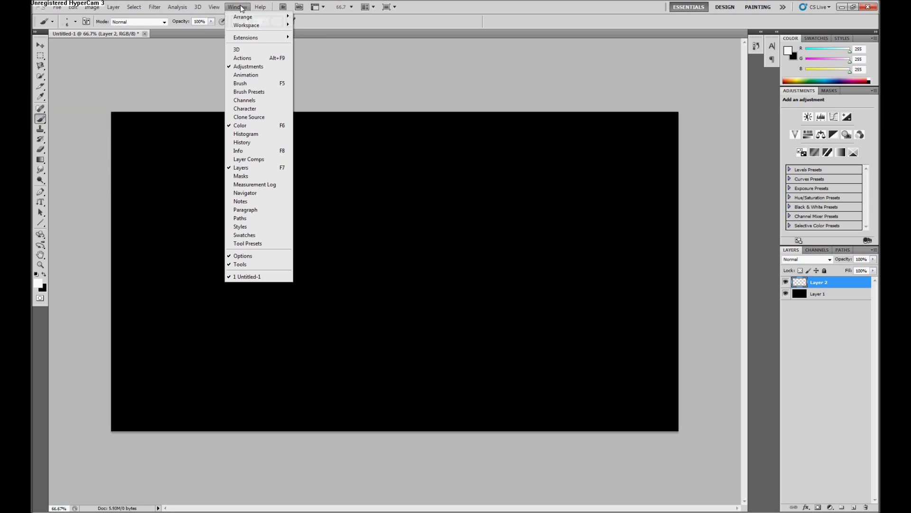
left_click(256, 84)
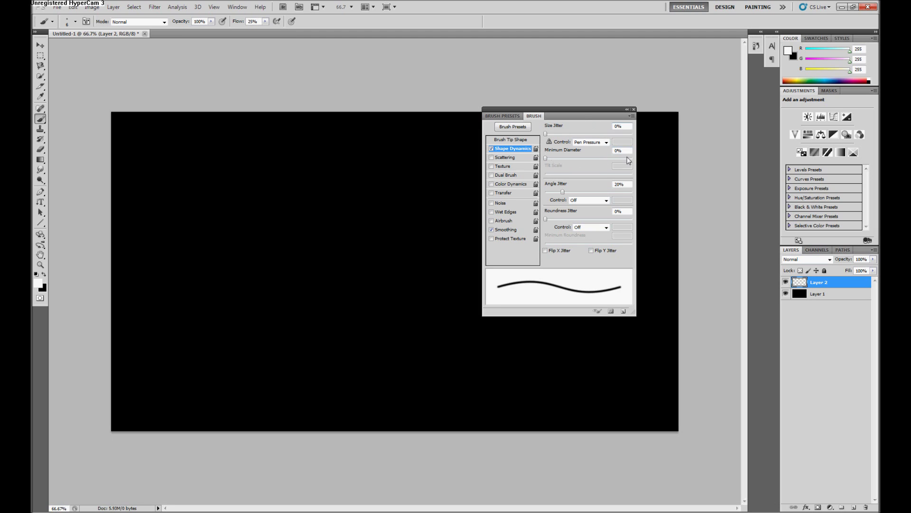
left_click(633, 110)
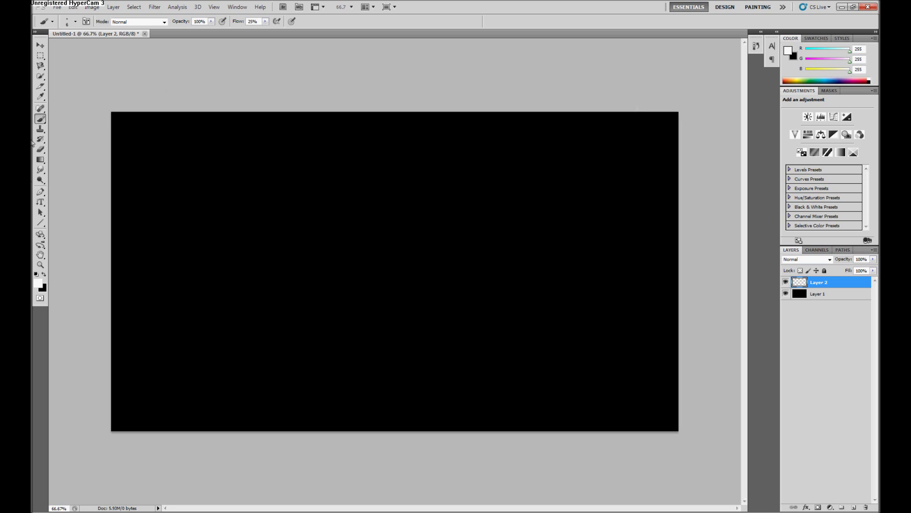
left_click(40, 192)
left_click(80, 192)
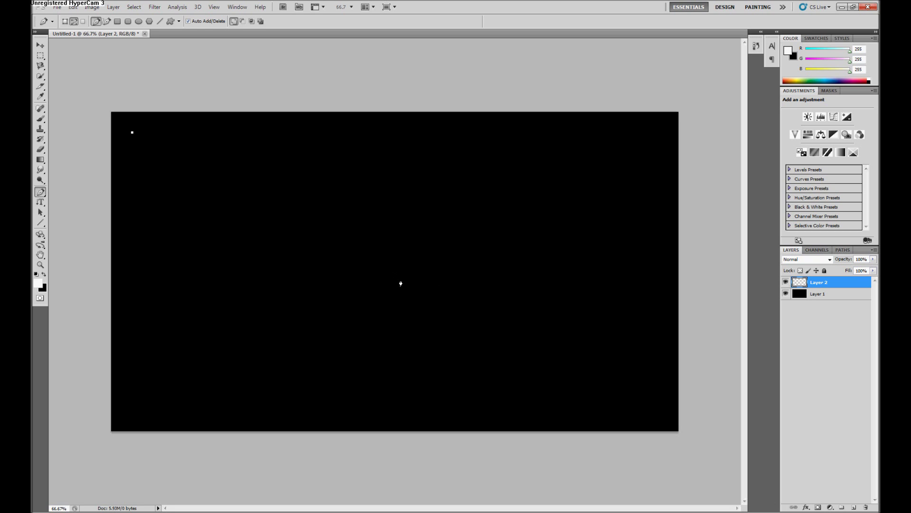
Draw a curved Pen path from the upper left to the bottom-right of the canvas
left_click_drag(401, 280, 526, 281)
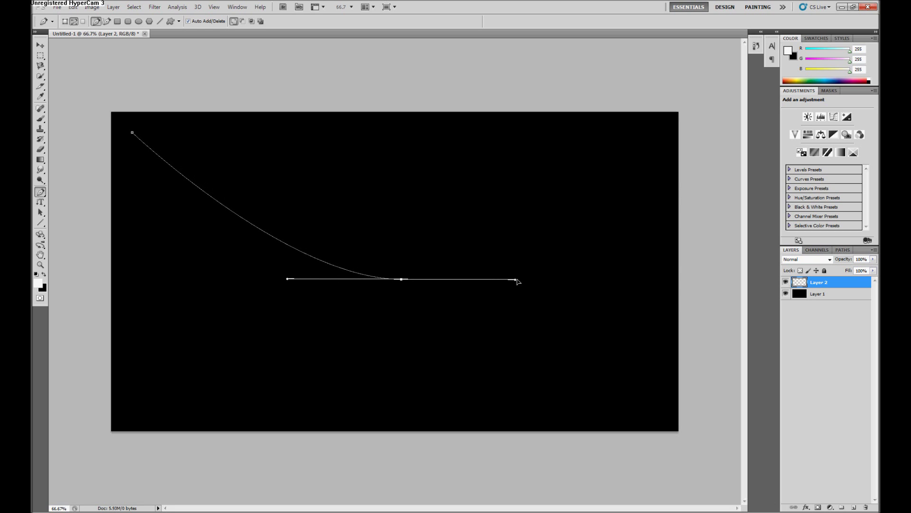
left_click_drag(526, 281, 530, 282)
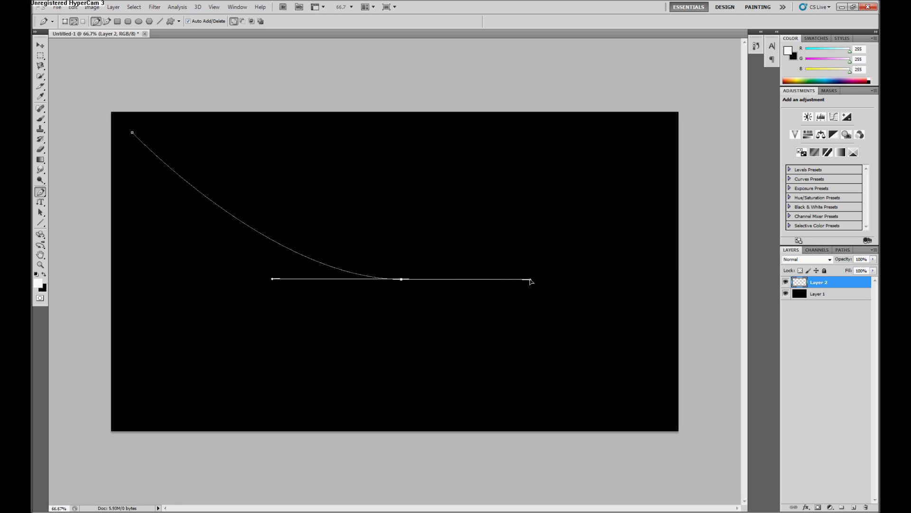
left_click(665, 418)
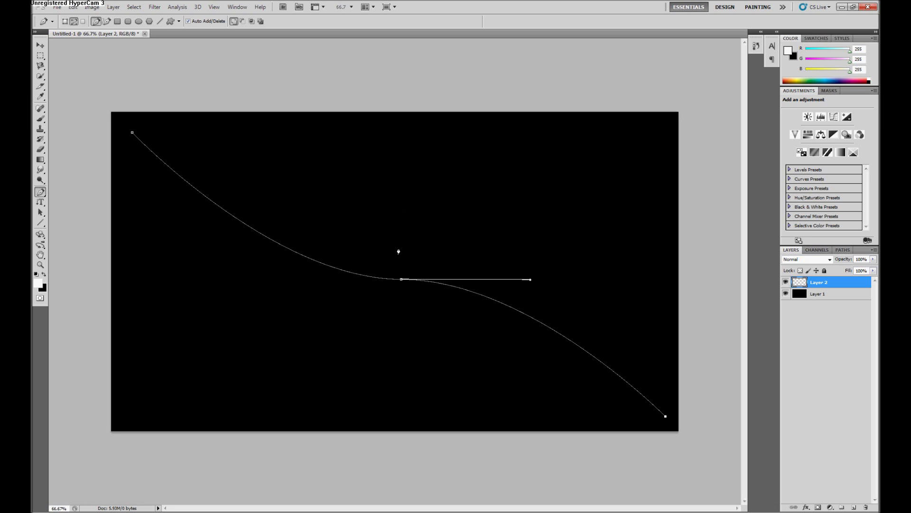
Stroke the path with the brush using Simulate Pressure, then hide the path
right_click(403, 280)
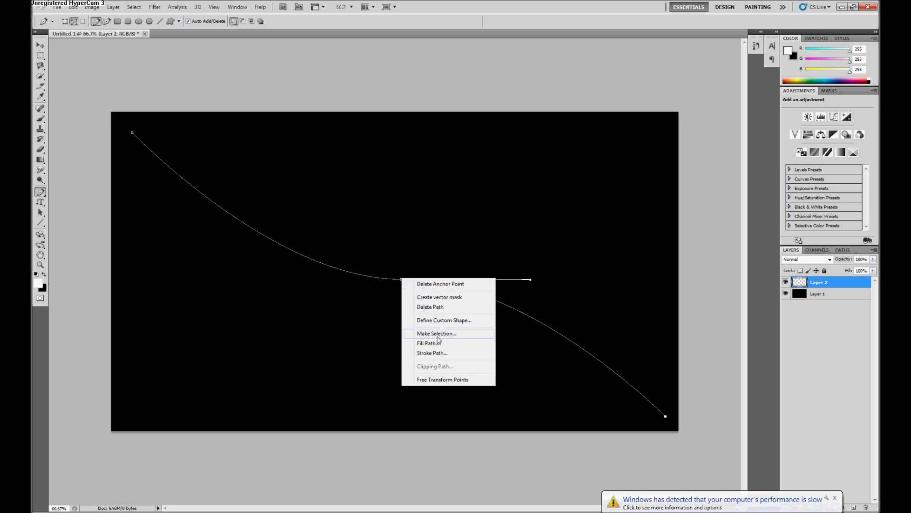
left_click(438, 353)
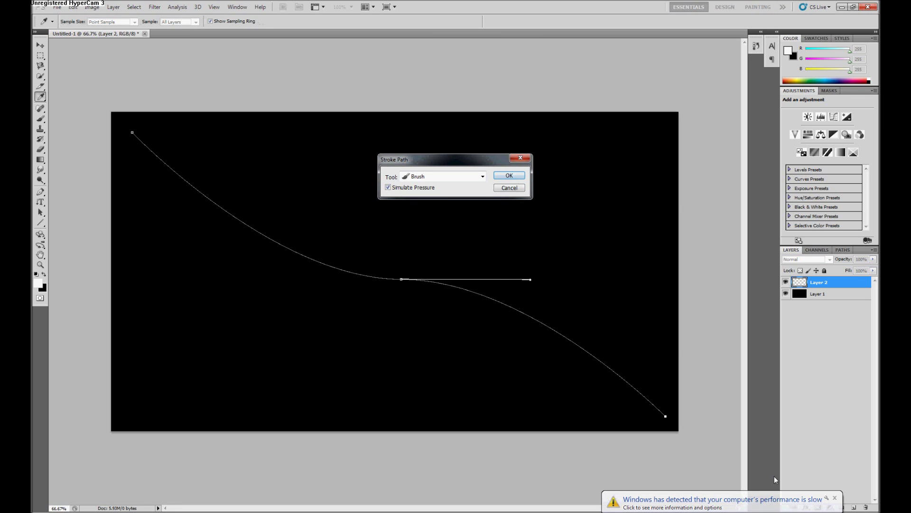
left_click(835, 498)
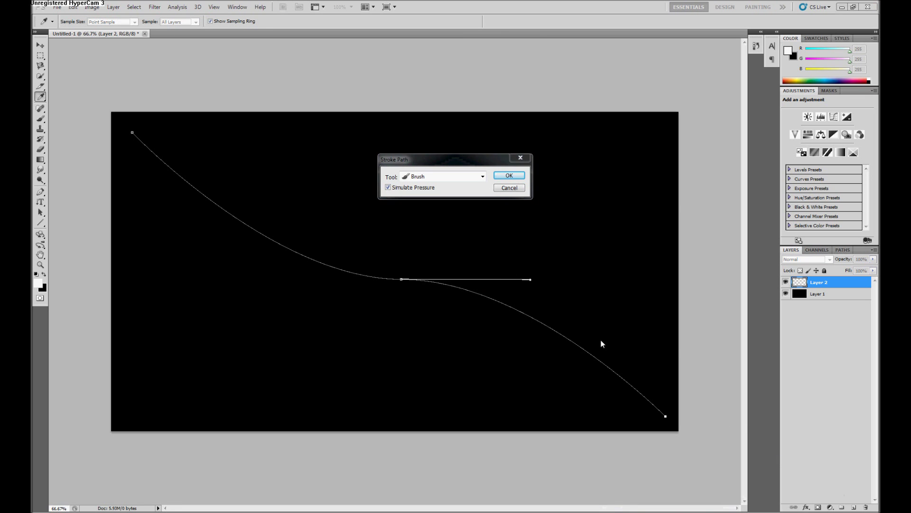
left_click(505, 178)
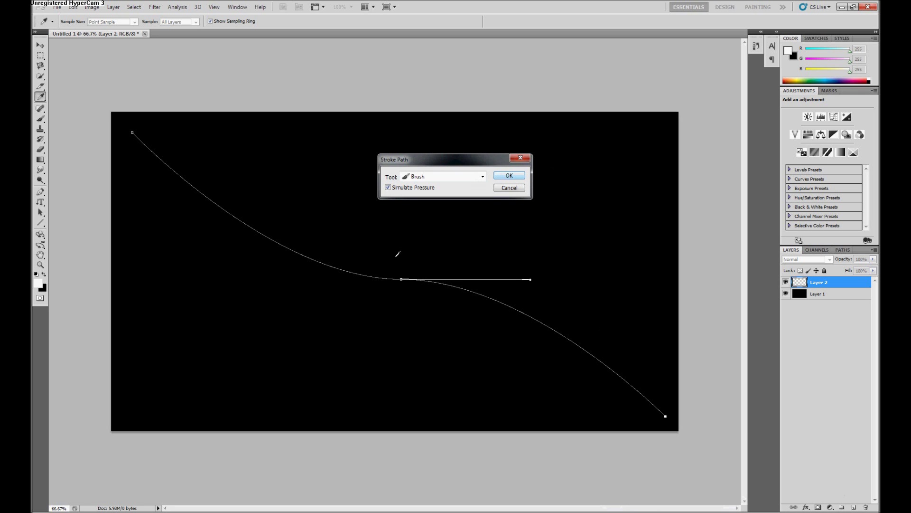
left_click(507, 178)
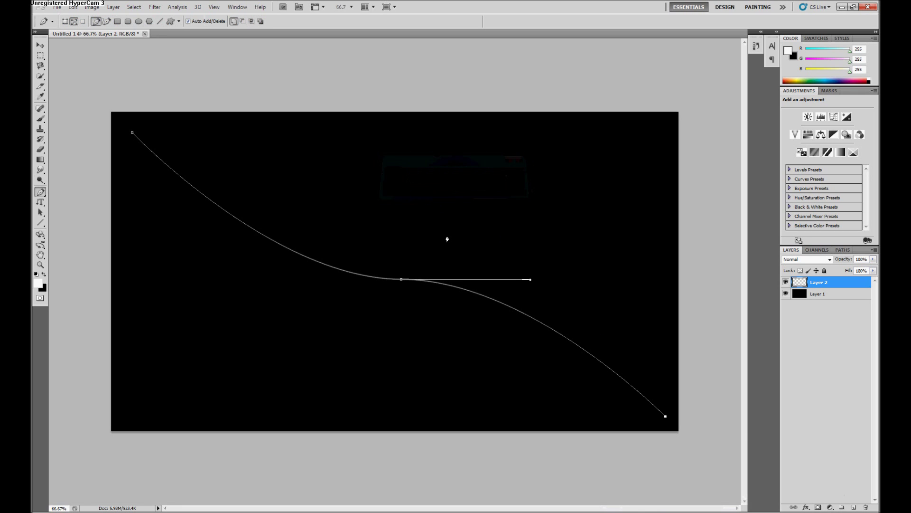
key("Return")
Draw a second curved Pen path crossing the first, ending toward the lower right
left_click_drag(408, 305, 468, 309)
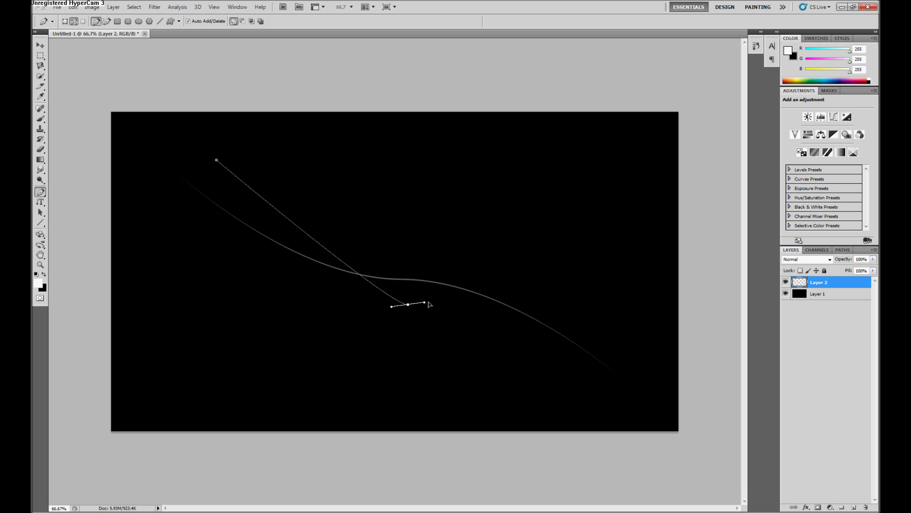
left_click_drag(468, 308, 498, 307)
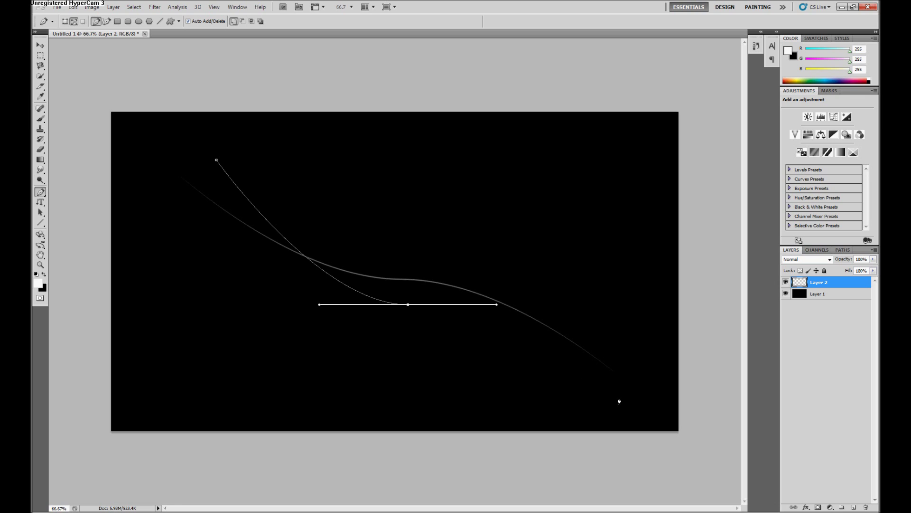
left_click(617, 399)
Stroke the second path with the brush and hide its outline
right_click(407, 307)
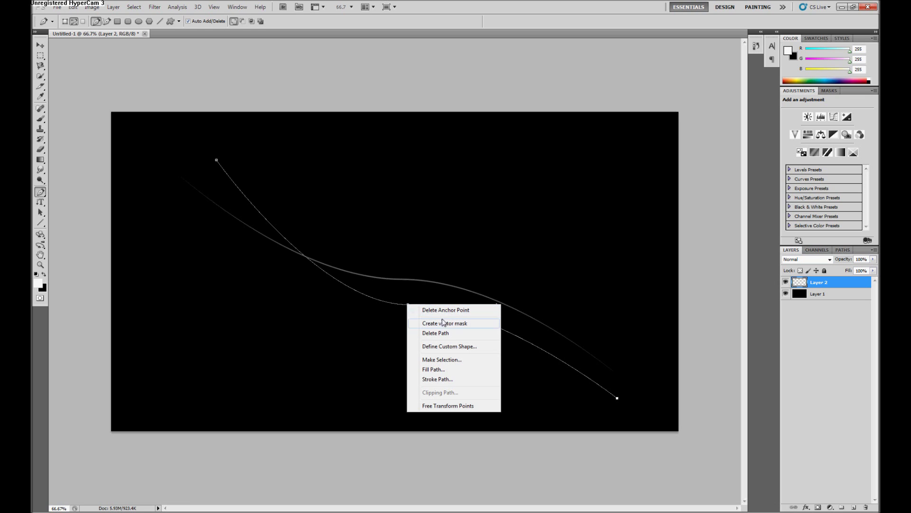
left_click(433, 380)
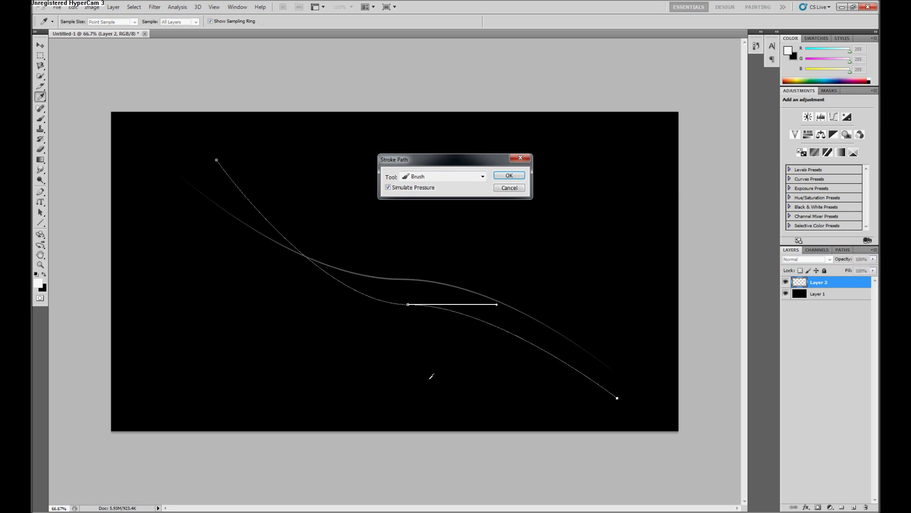
left_click(509, 175)
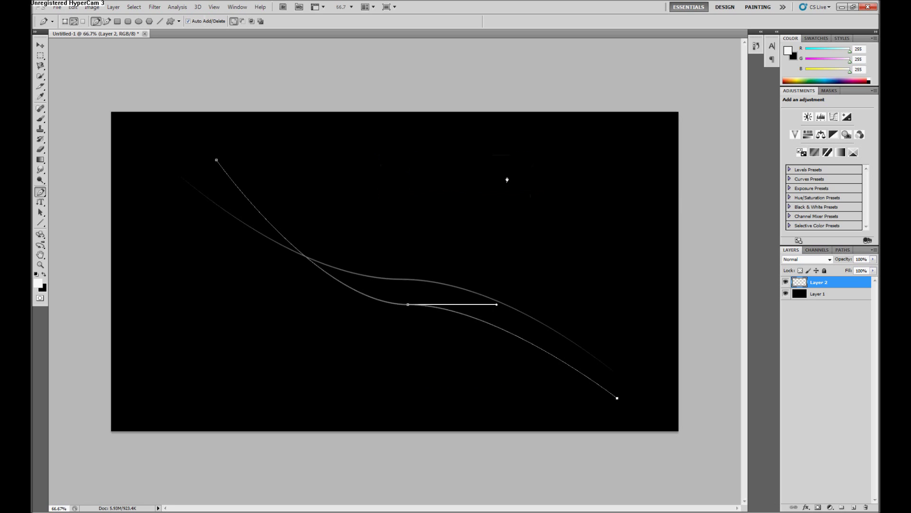
key("Return")
left_click(806, 508)
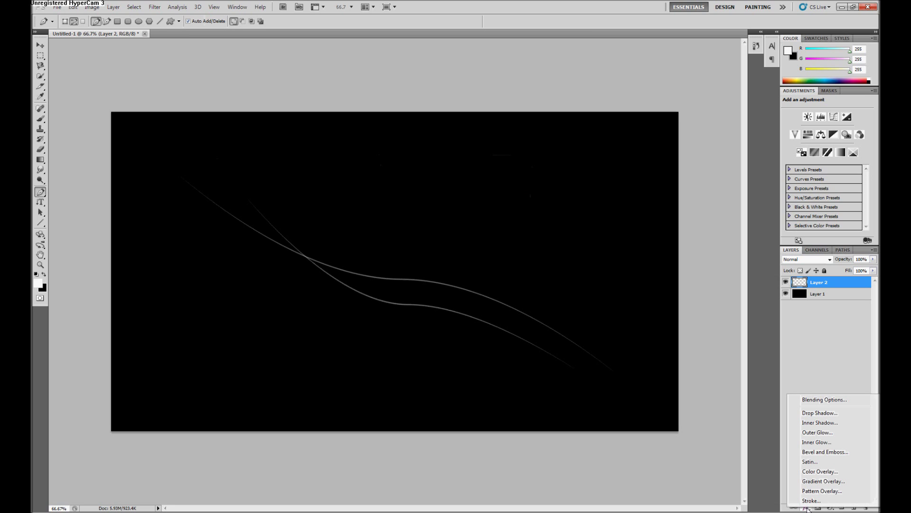
Give Layer 2 an Outer Glow in pure blue 0000ff, 75% opacity, 5 px size
key("Escape")
key("h")
mouse_move(710, 138)
left_mouse_down()
mouse_move(506, 162)
mouse_move(492, 97)
left_mouse_up()
left_click(514, 149)
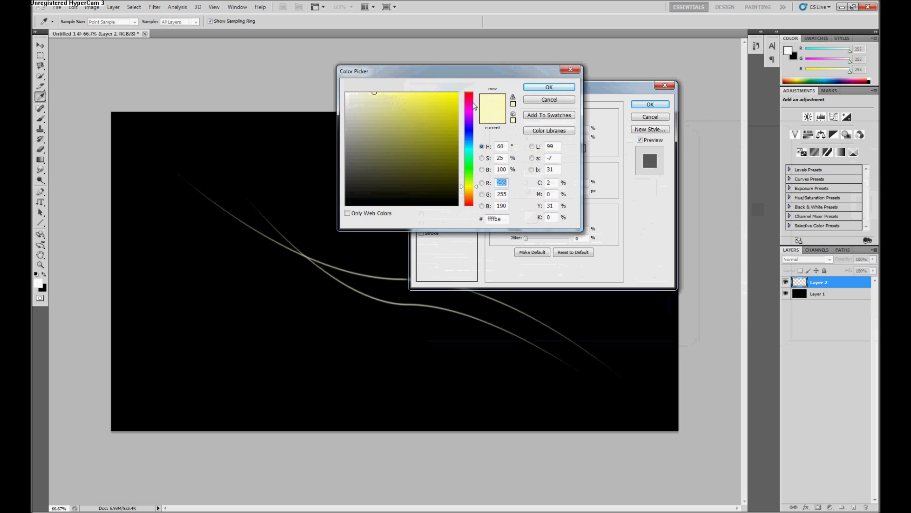
left_click(458, 92)
left_click(469, 130)
left_click(550, 87)
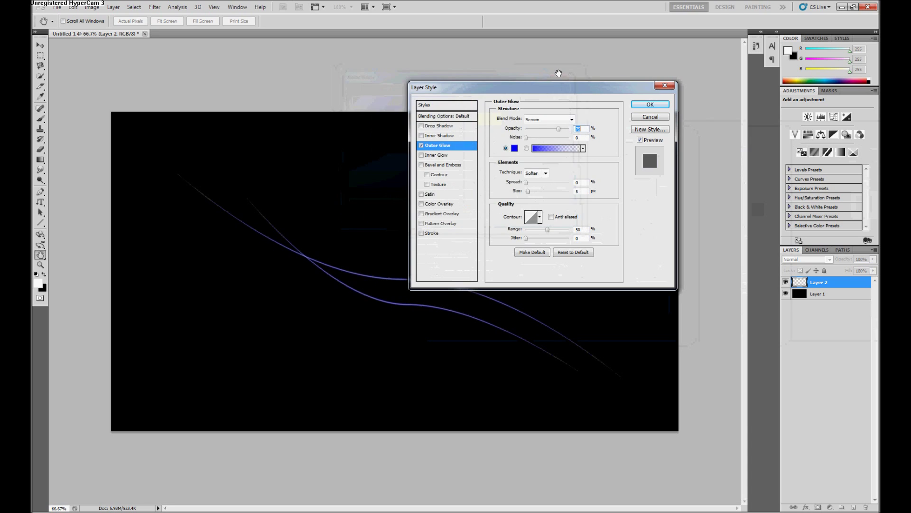
left_click(586, 191)
type("10")
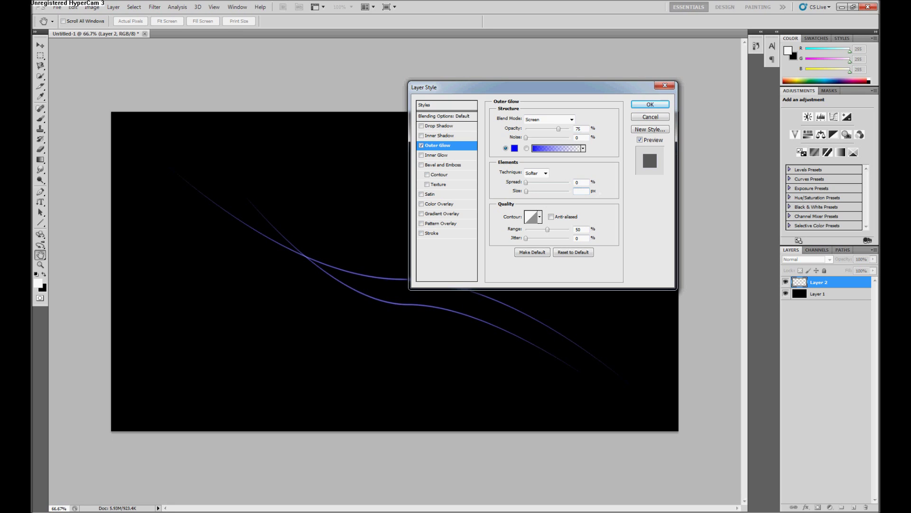
type("5")
left_click(650, 104)
key("p")
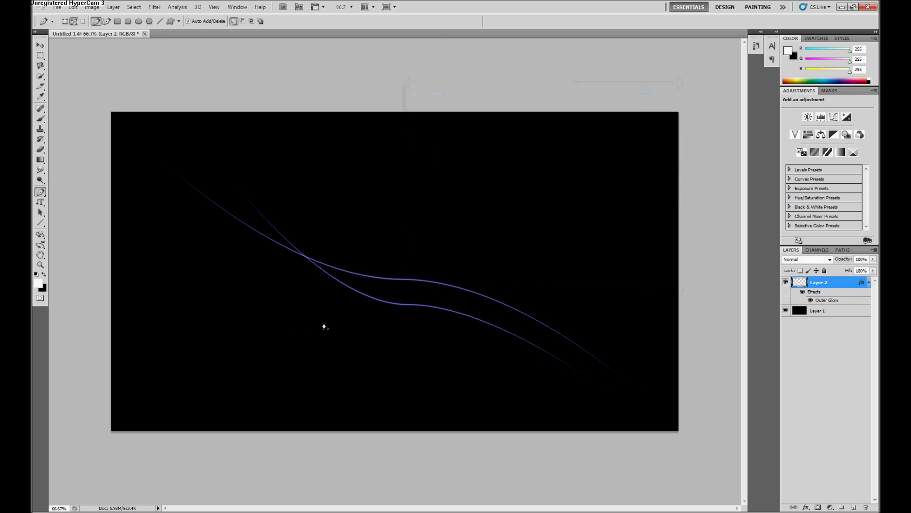
Make three rotated copies of the glowing line layer, each turned about 4–6.65° counter-clockwise
key("ctrl+j")
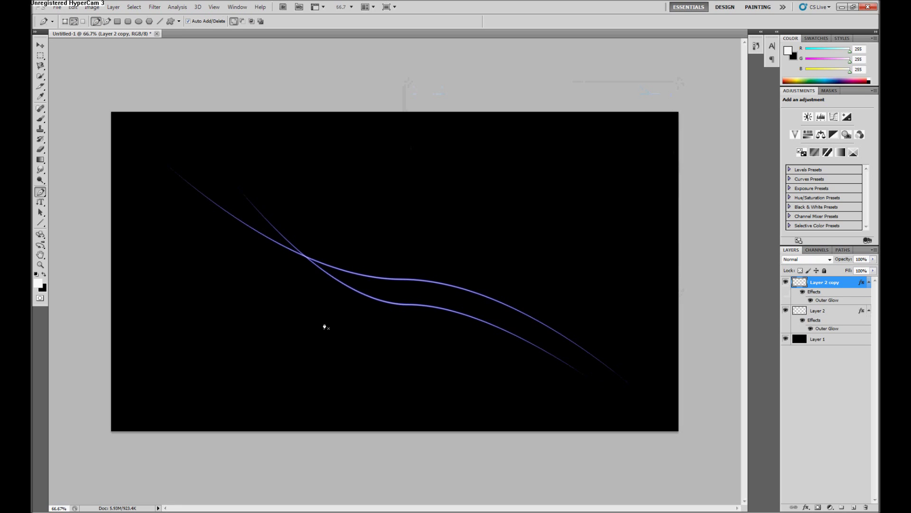
key("ctrl+t")
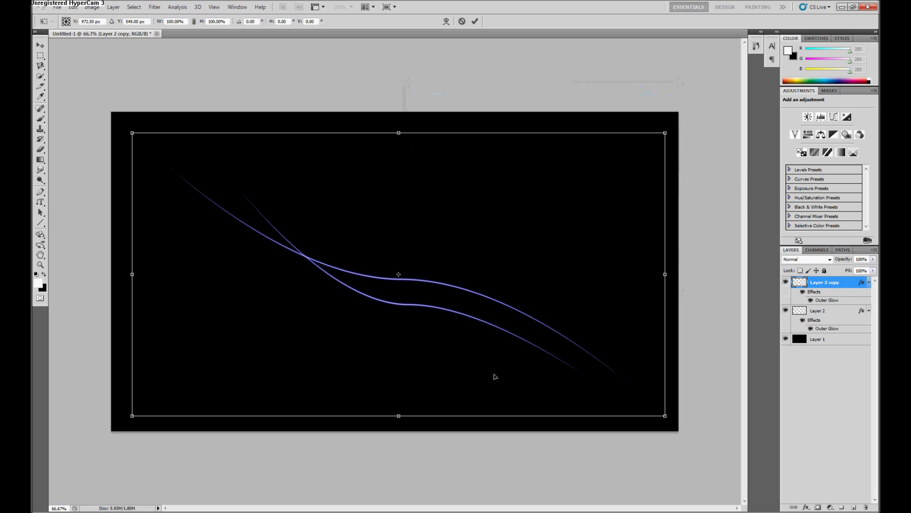
left_click_drag(690, 438, 694, 412)
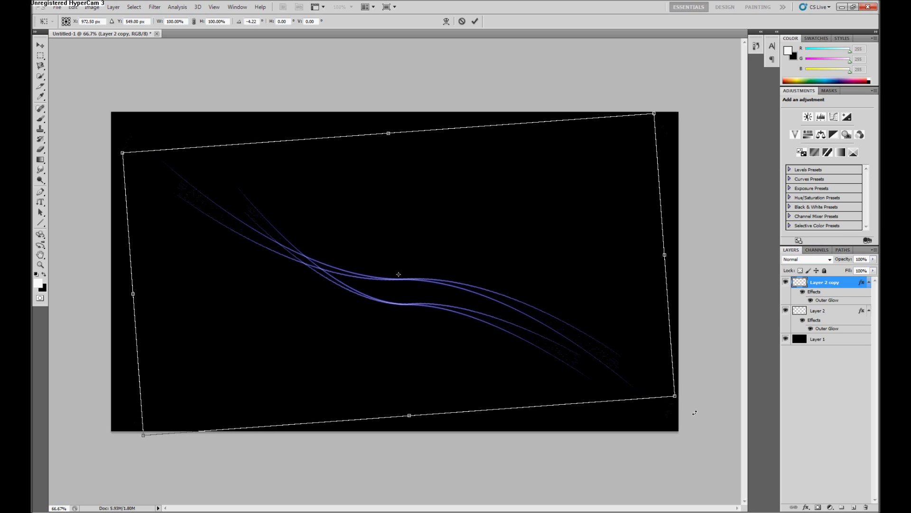
key("Return")
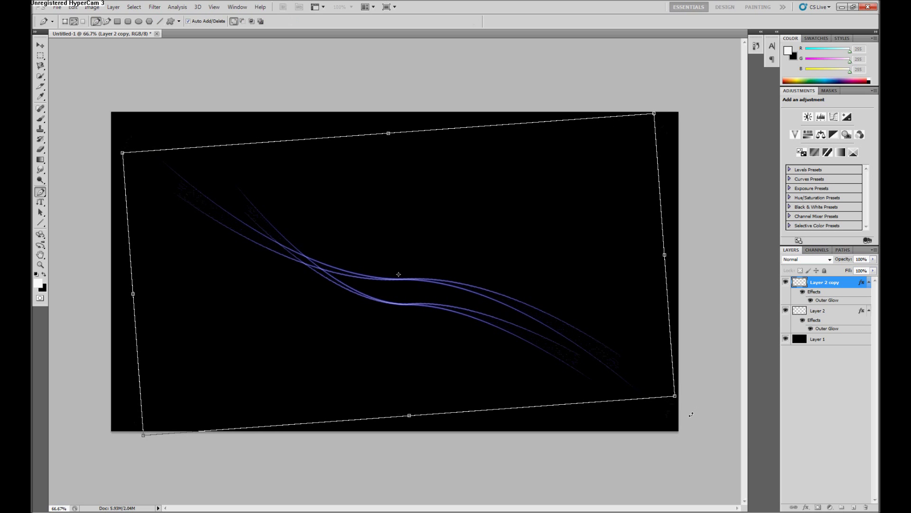
key("ctrl+j")
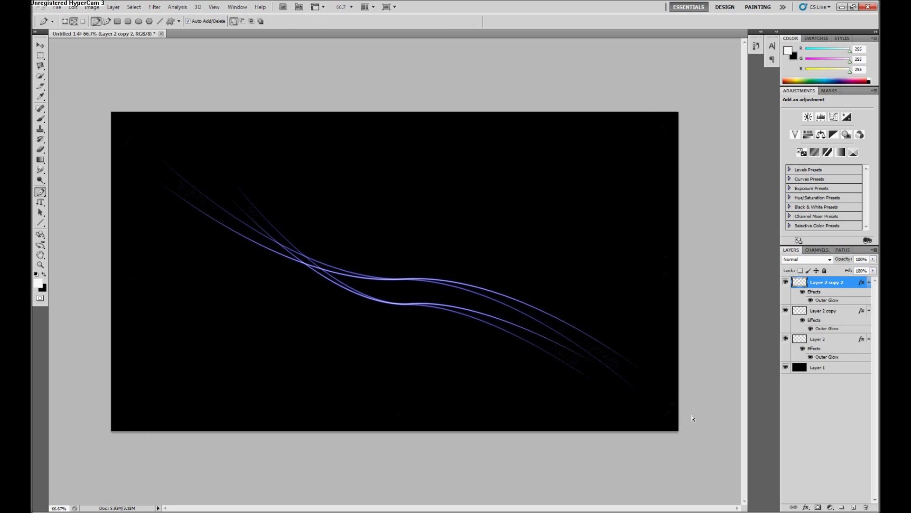
key("ctrl+t")
left_click_drag(692, 413, 701, 380)
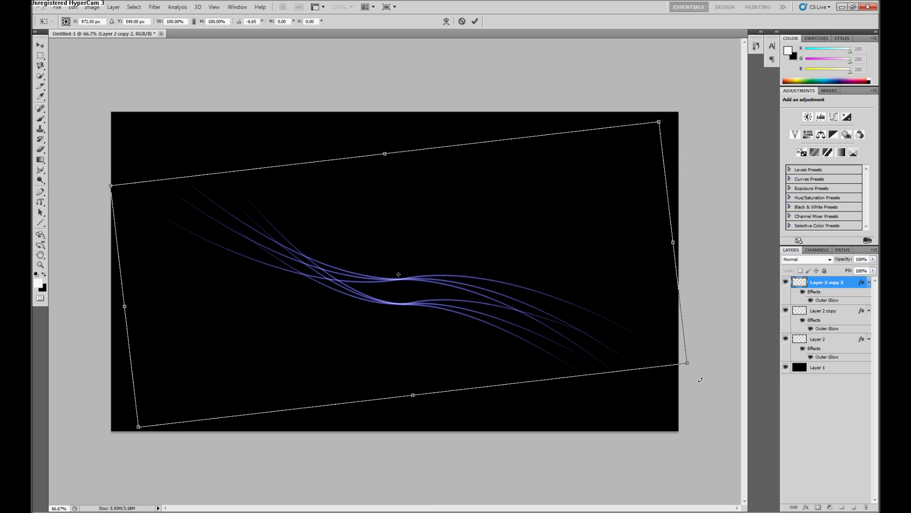
key("Return")
key("p")
key("ctrl+j")
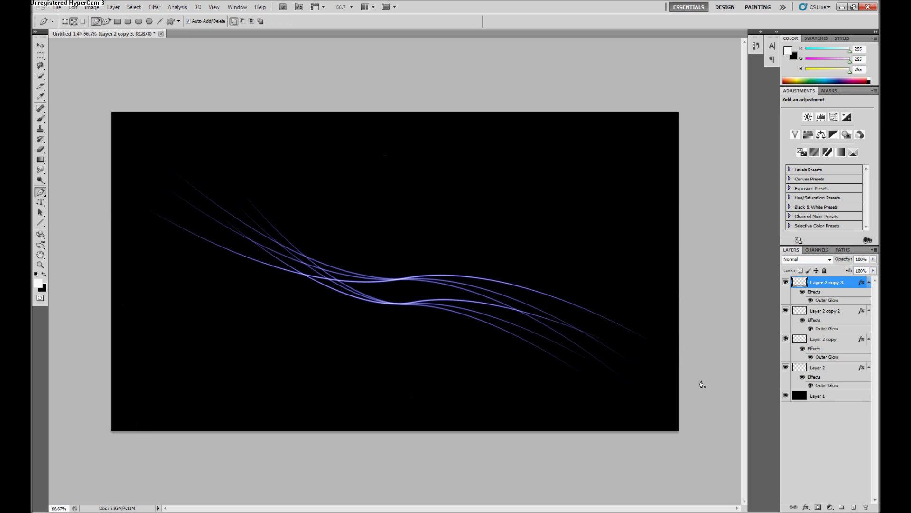
key("ctrl+t")
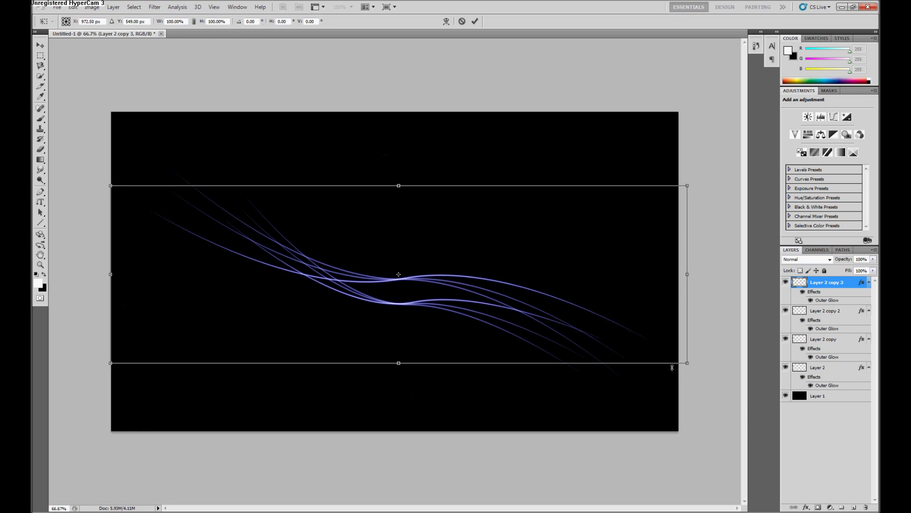
left_click_drag(699, 369, 702, 344)
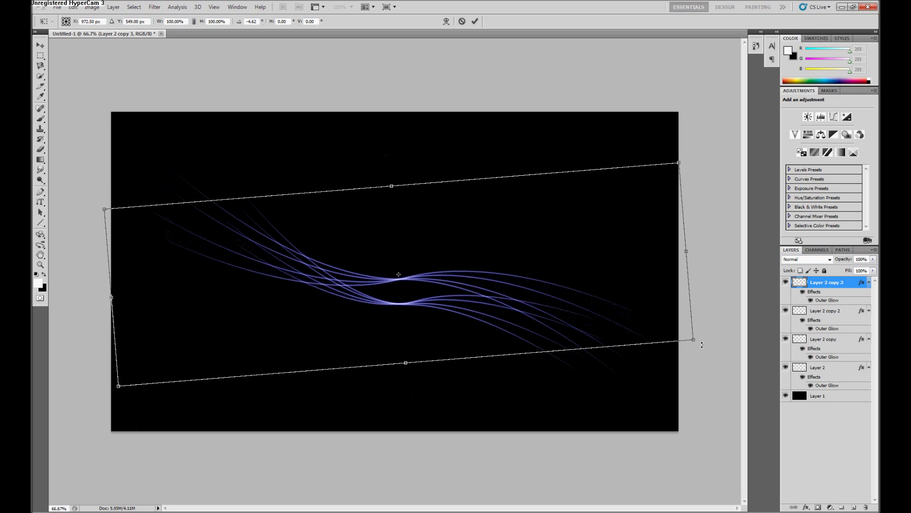
key("Return")
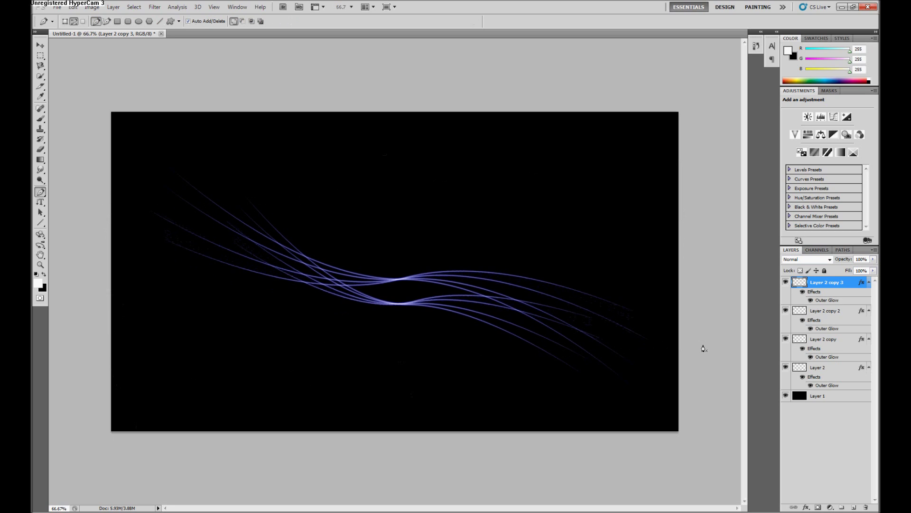
Add three more copies, rotating each about 4.5–6° counter-clockwise
key("ctrl+alt+shift+t")
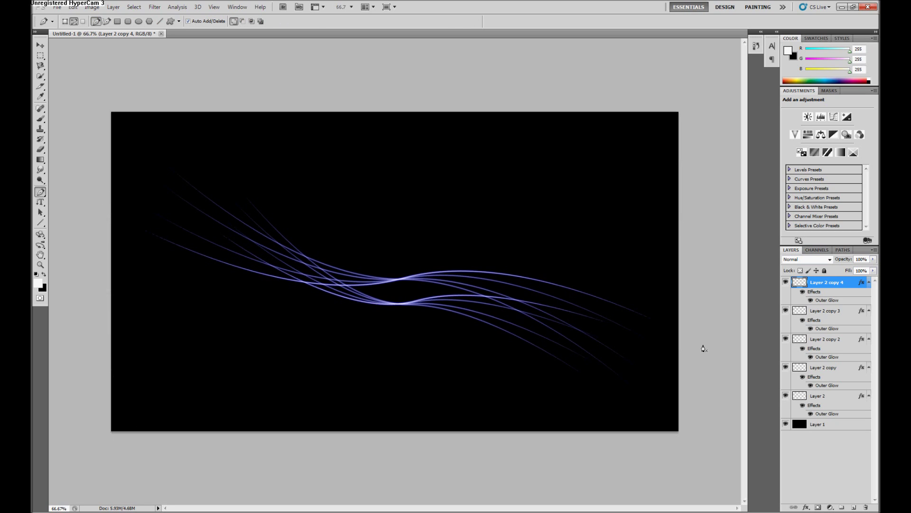
key("ctrl+t")
mouse_move(732, 341)
left_mouse_down()
mouse_move(715, 330)
mouse_move(723, 324)
left_mouse_up()
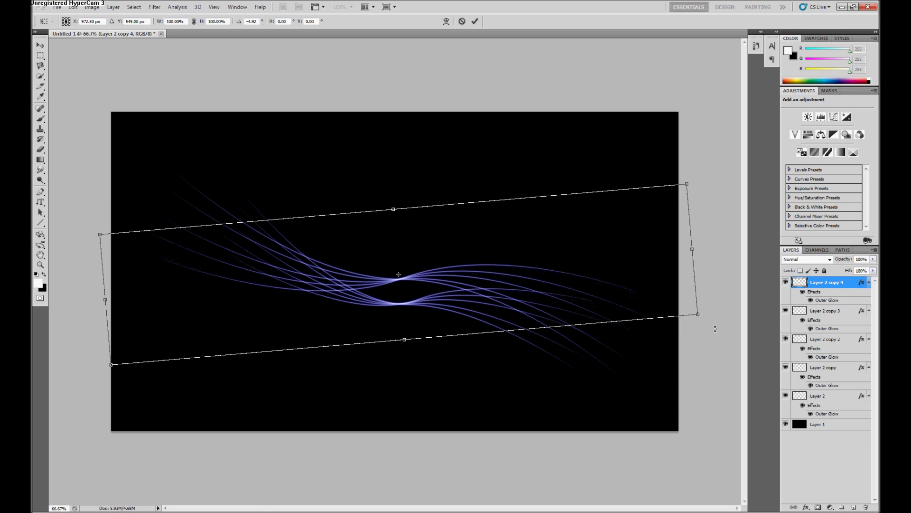
key("Return")
key("p")
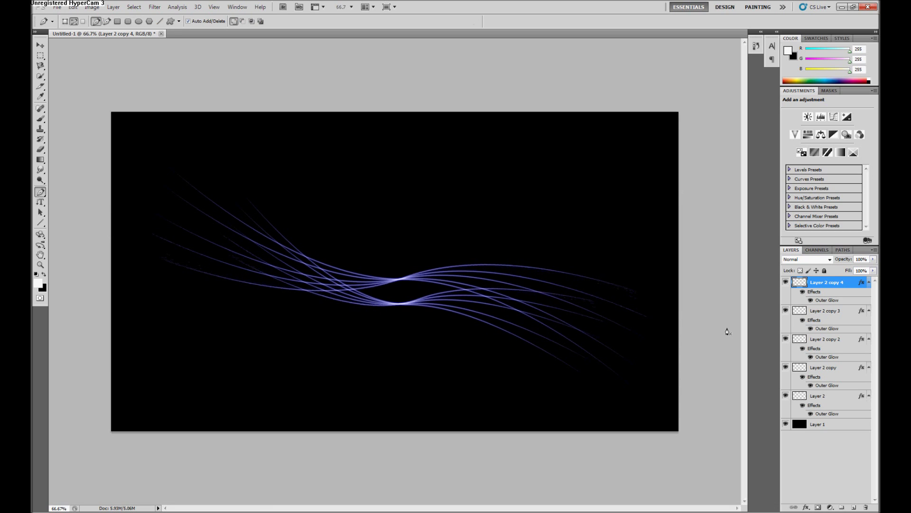
key("ctrl+j")
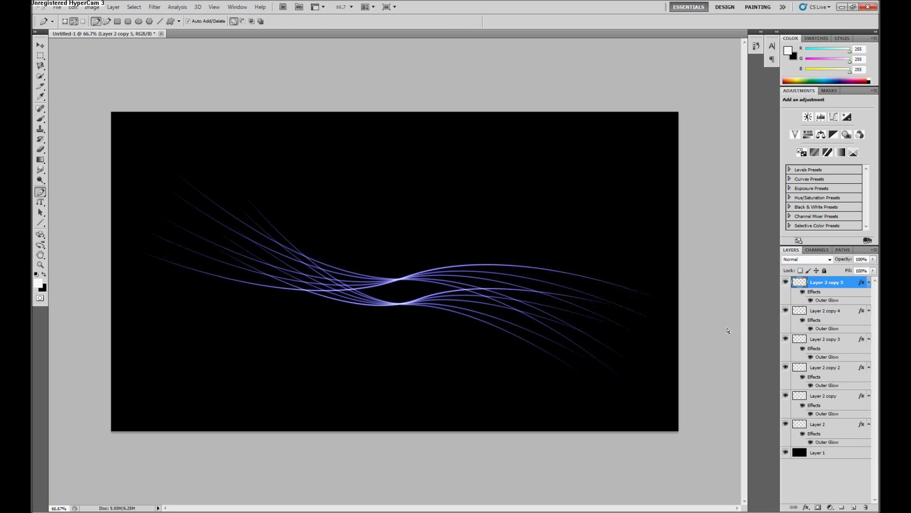
key("ctrl+t")
left_click_drag(730, 330, 726, 303)
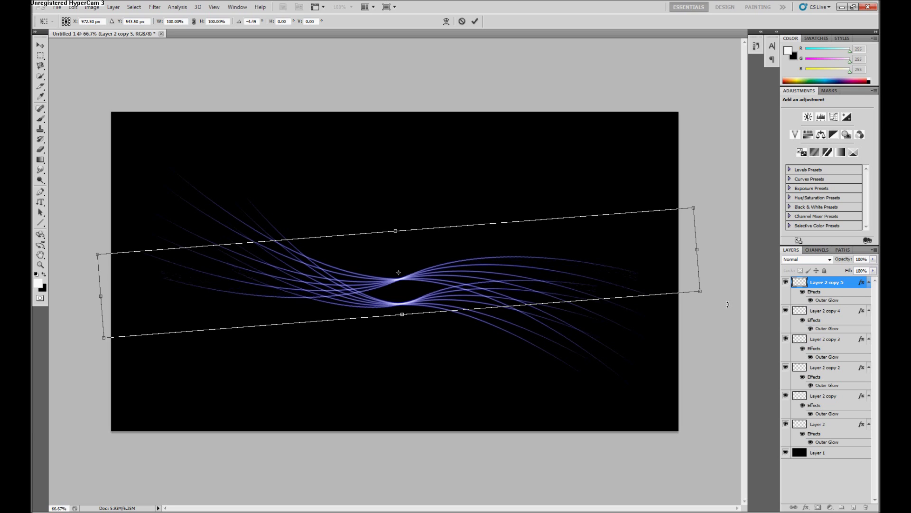
key("Return")
key("p")
key("ctrl+j")
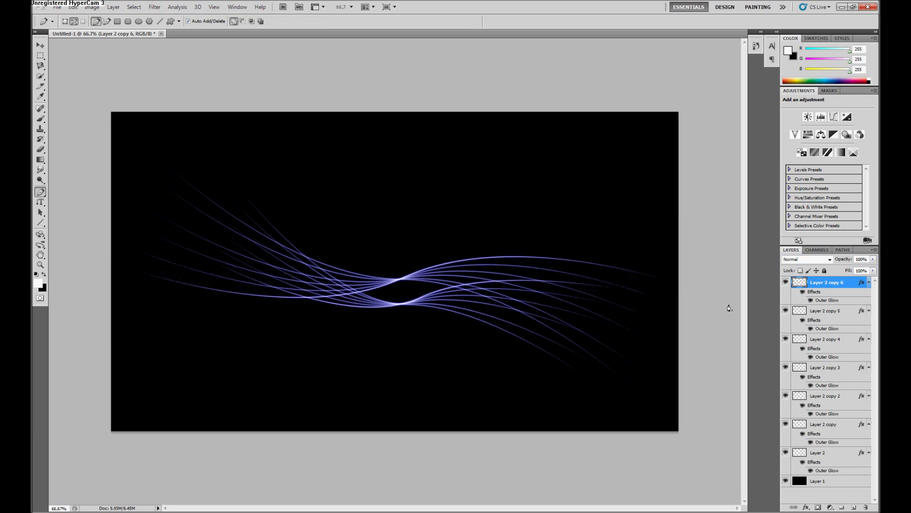
key("ctrl+t")
left_click_drag(718, 321, 726, 286)
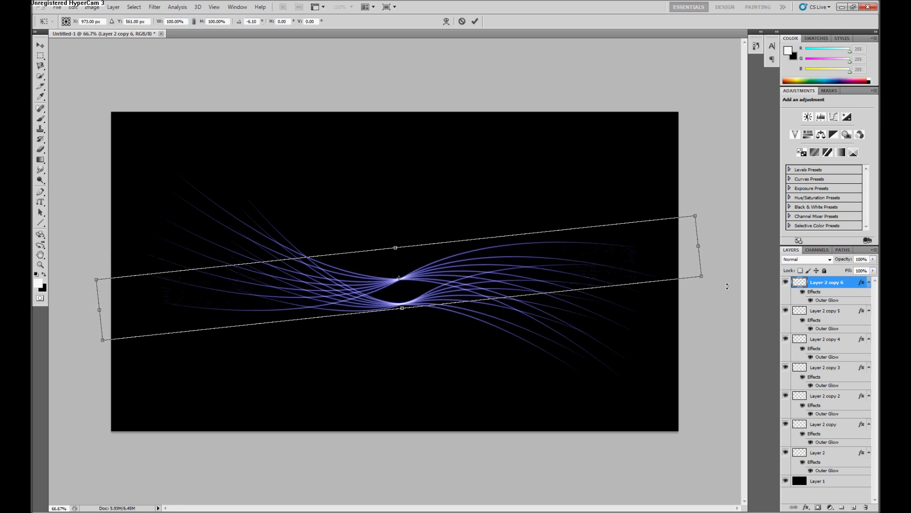
key("p")
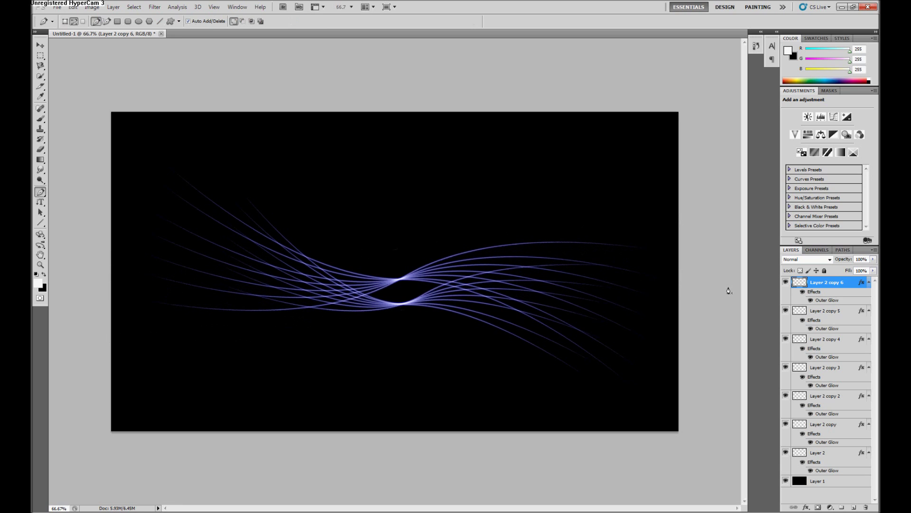
Finish the fan up to Layer 2 copy 10, rotating copies about 4.3–7.6° each
key("ctrl+j")
key("ctrl+t")
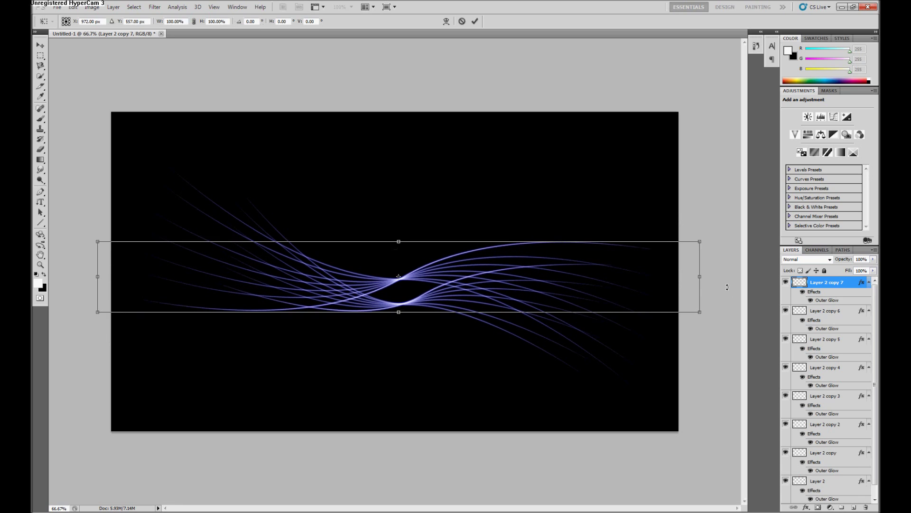
left_click_drag(707, 321, 717, 297)
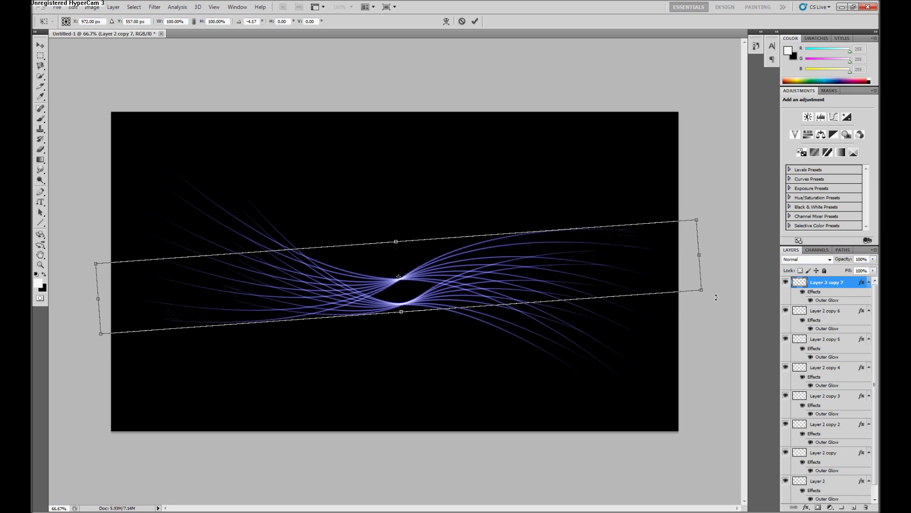
key("Return")
key("ctrl+j")
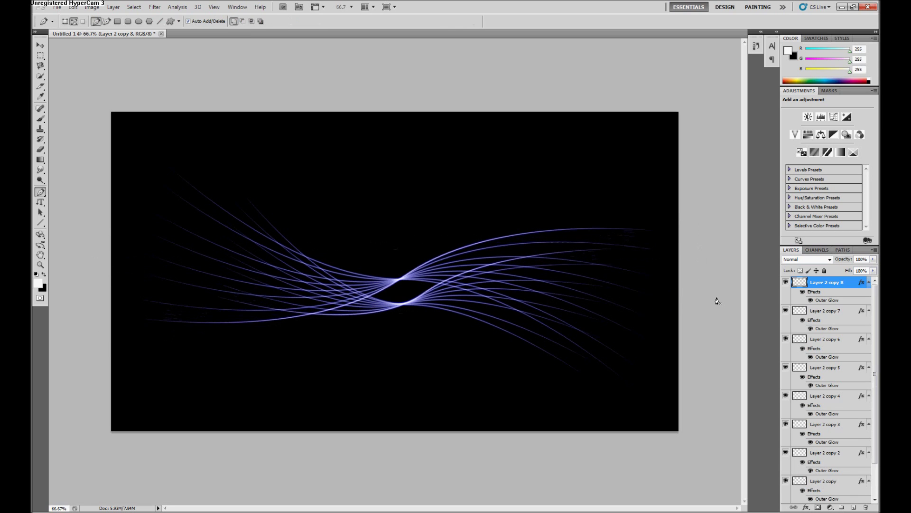
key("ctrl+t")
left_click_drag(716, 321, 712, 308)
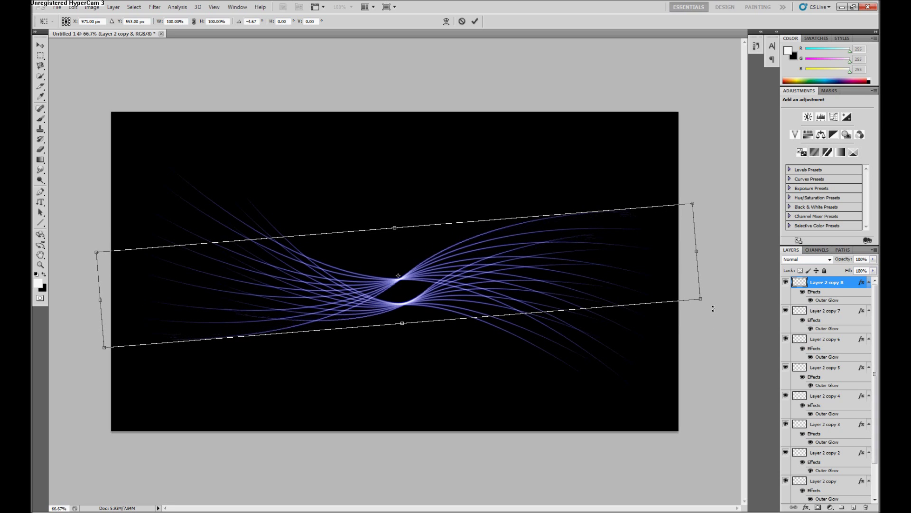
key("Return")
key("p")
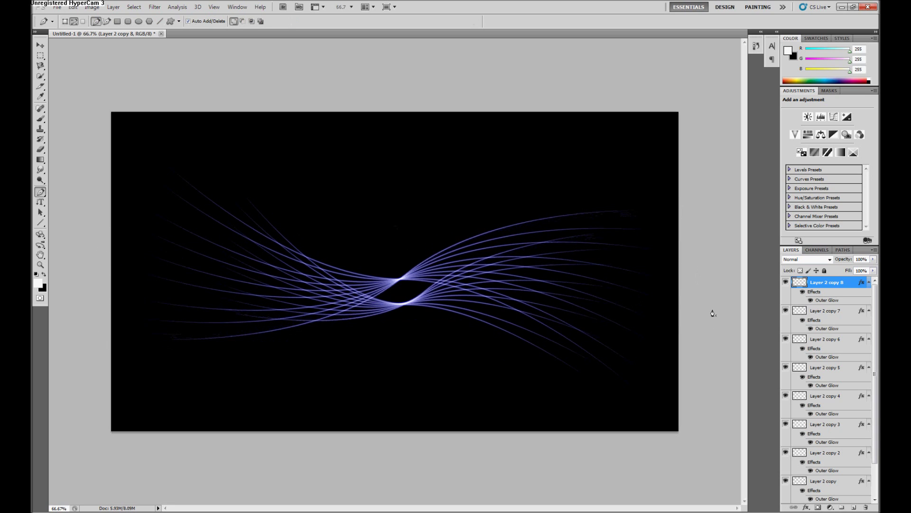
key("ctrl+j")
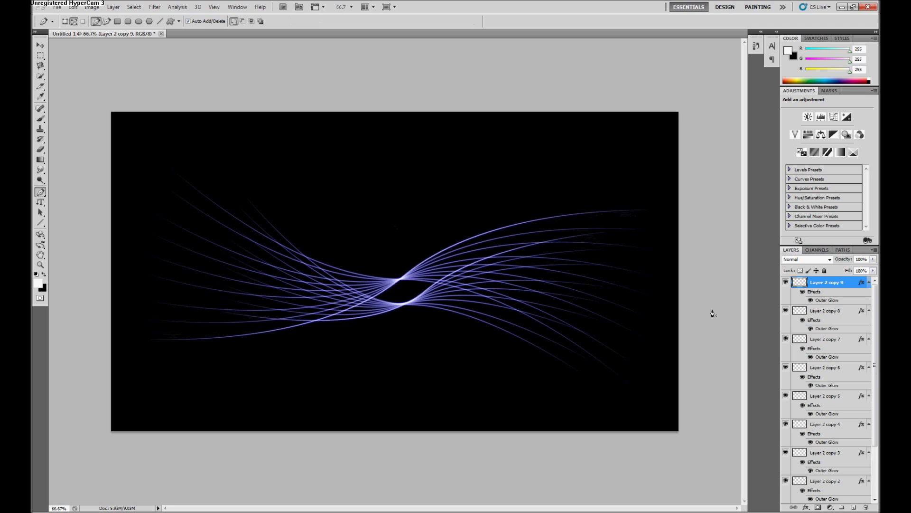
key("ctrl+j")
key("ctrl+t")
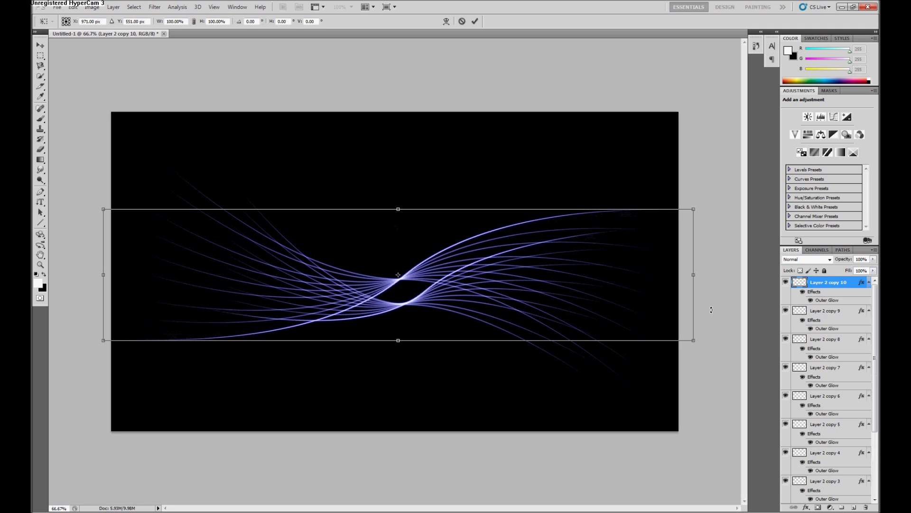
left_click_drag(706, 367, 719, 322)
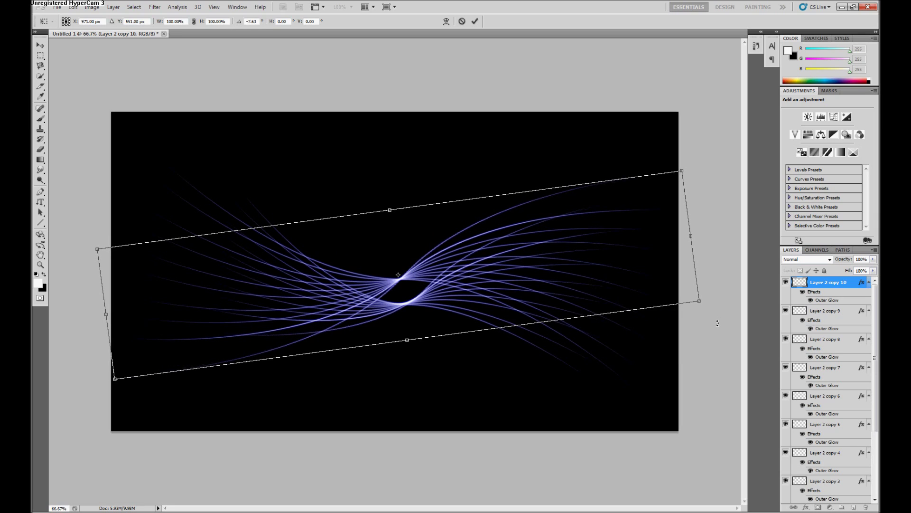
key("Return")
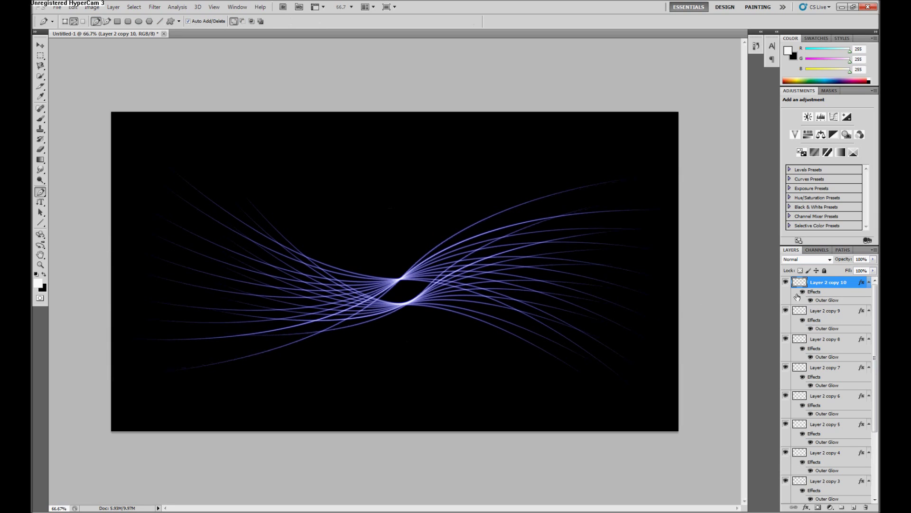
Change Layer 2 copy 10's Outer Glow colour to red (ff1200)
left_click(806, 507)
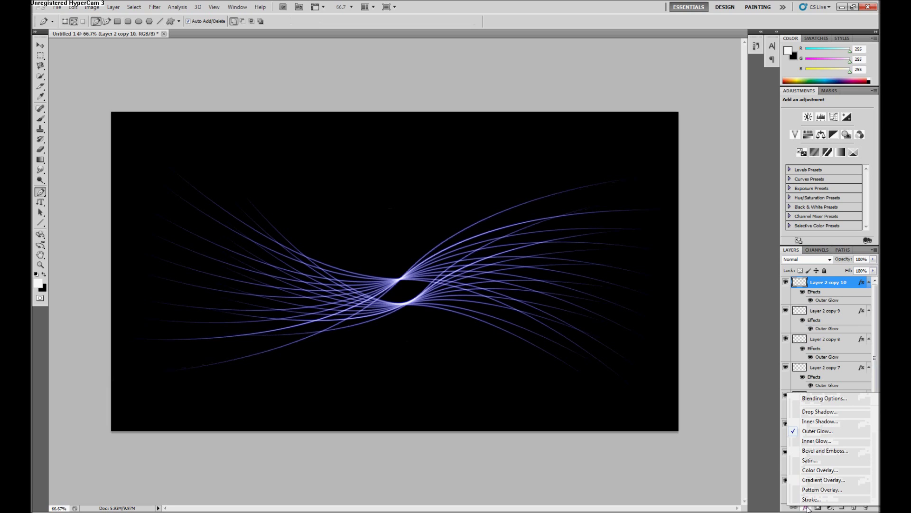
left_click(826, 431)
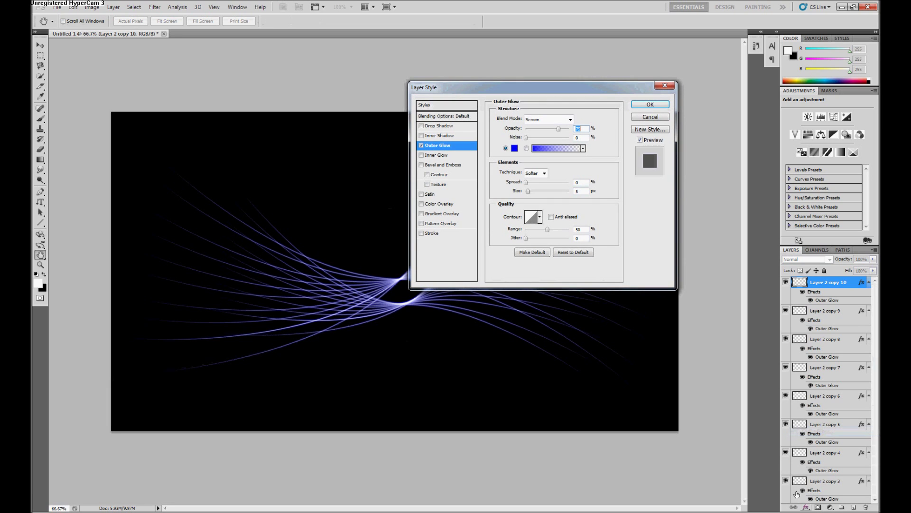
left_click(515, 148)
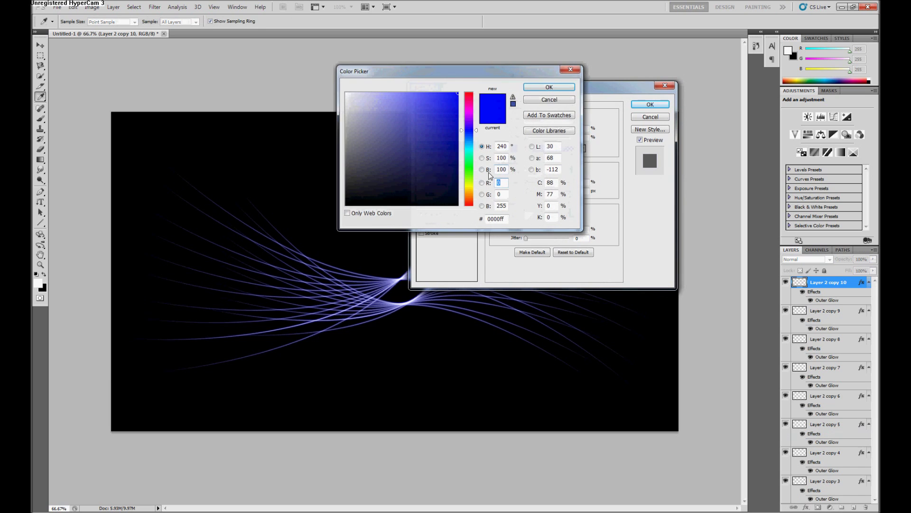
left_click(471, 205)
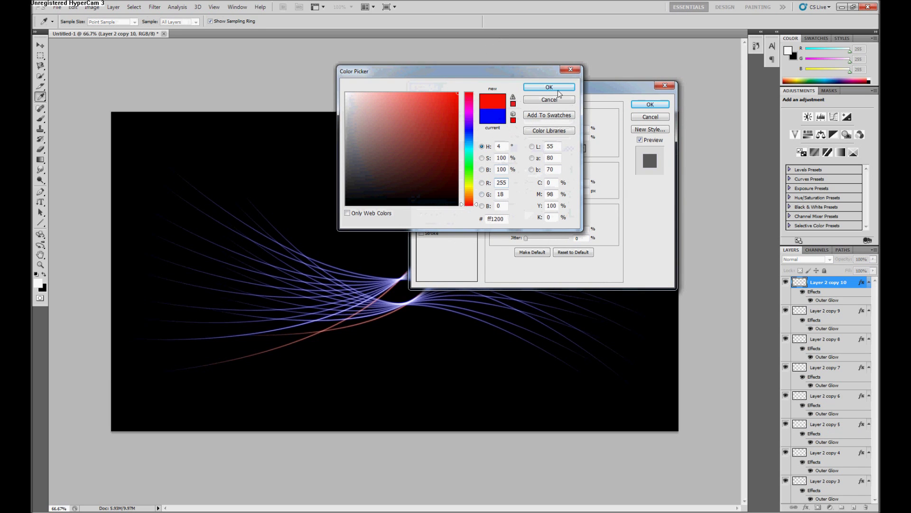
left_click(549, 87)
left_click(654, 109)
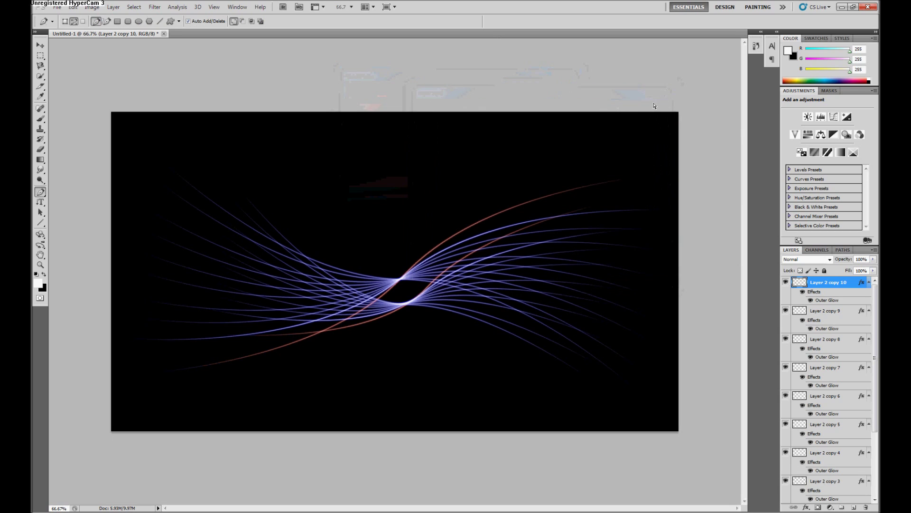
Make two rotated copies of the red-glow layer, the second turned about 7.6° counter-clockwise
key("ctrl+j")
key("ctrl+t")
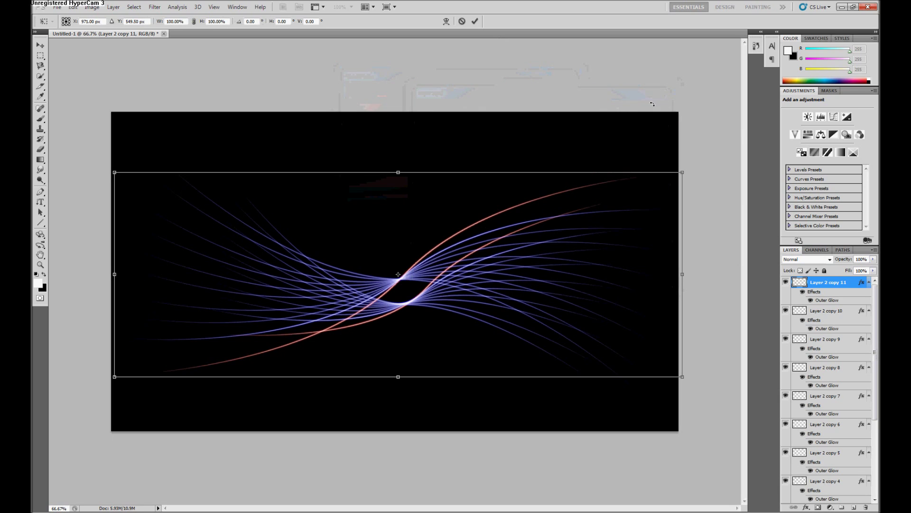
left_click_drag(701, 397, 717, 370)
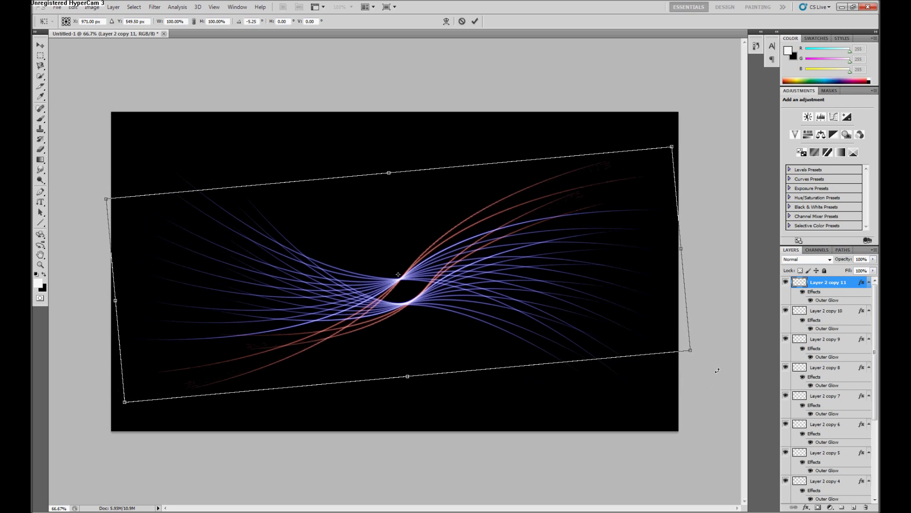
key("Return")
key("p")
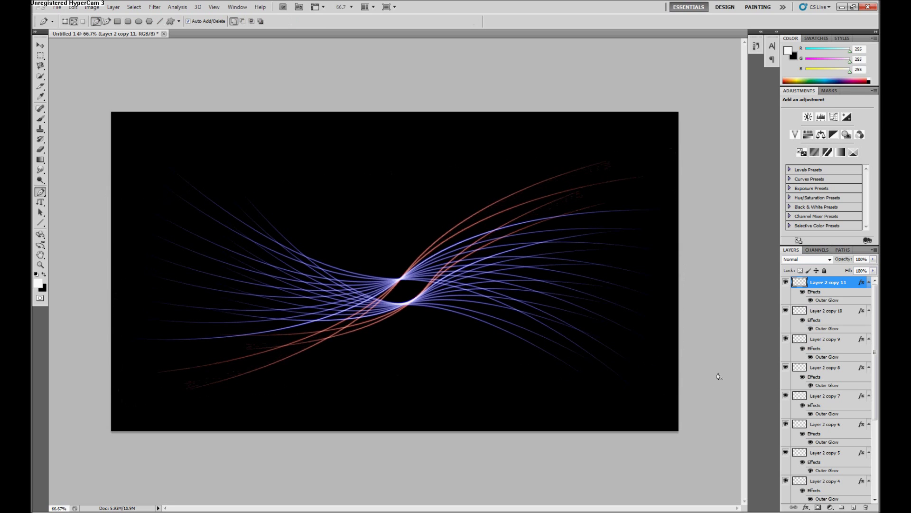
key("ctrl+j")
key("ctrl+t")
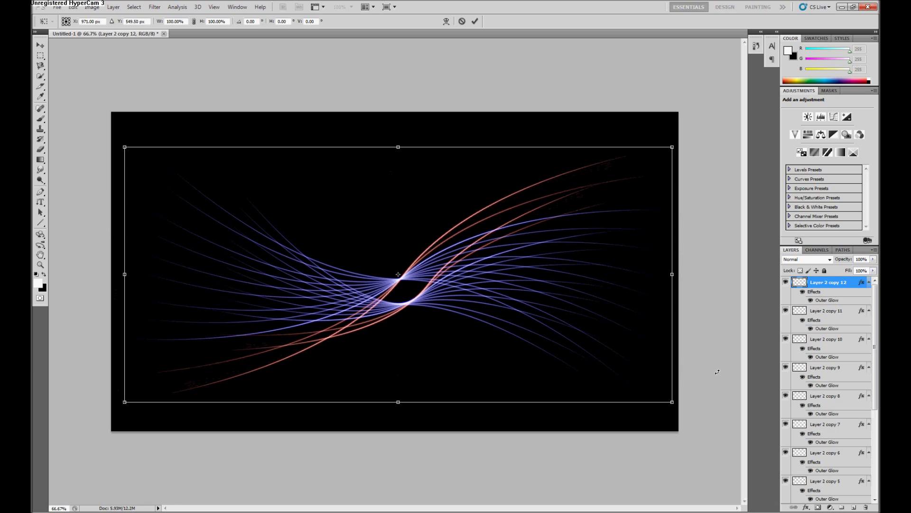
left_click_drag(705, 417, 719, 374)
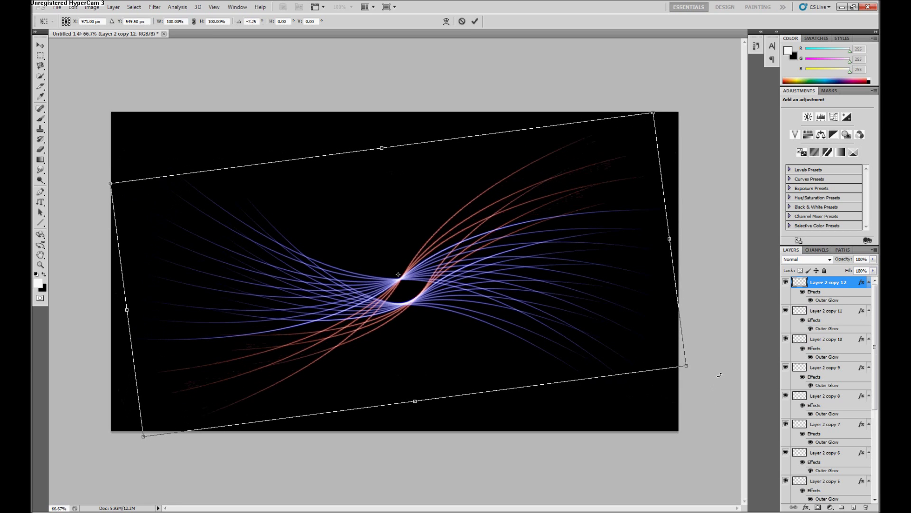
key("Return")
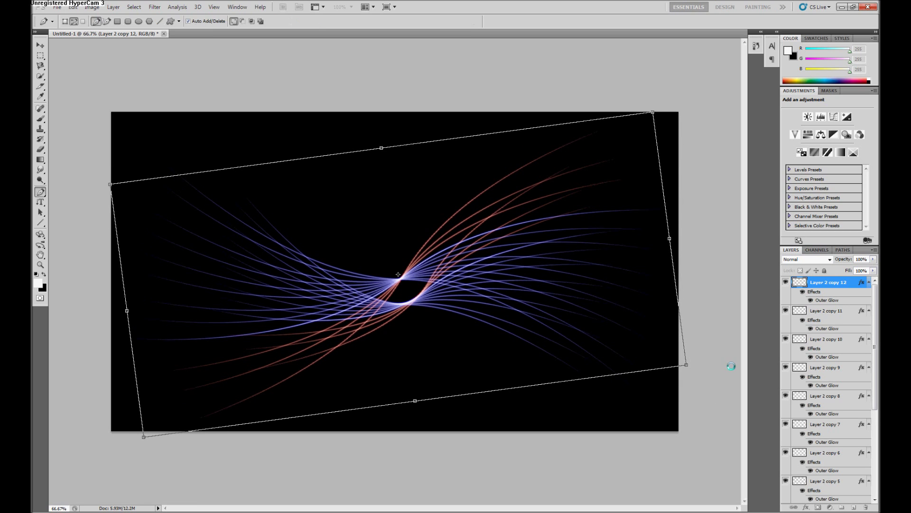
Add a third red copy rotated about 5.4° counter-clockwise
key("ctrl+j")
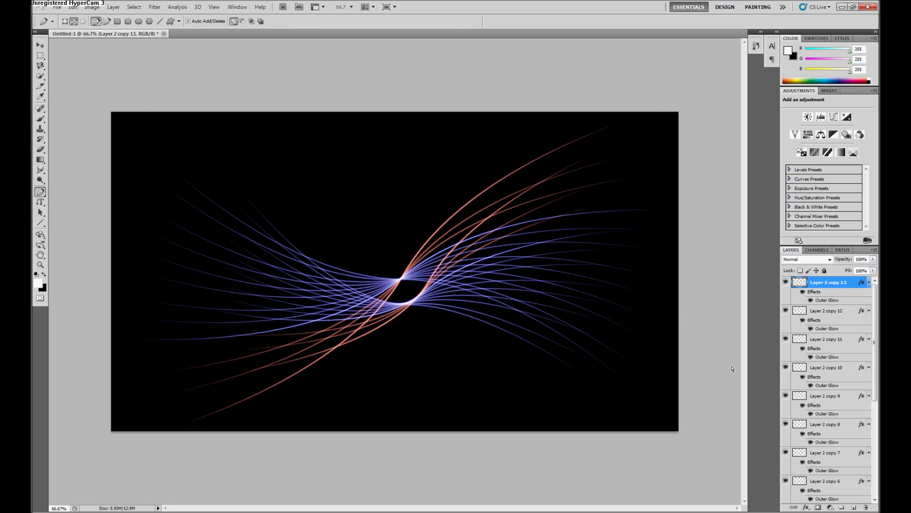
key("ctrl+t")
left_click_drag(662, 463, 675, 434)
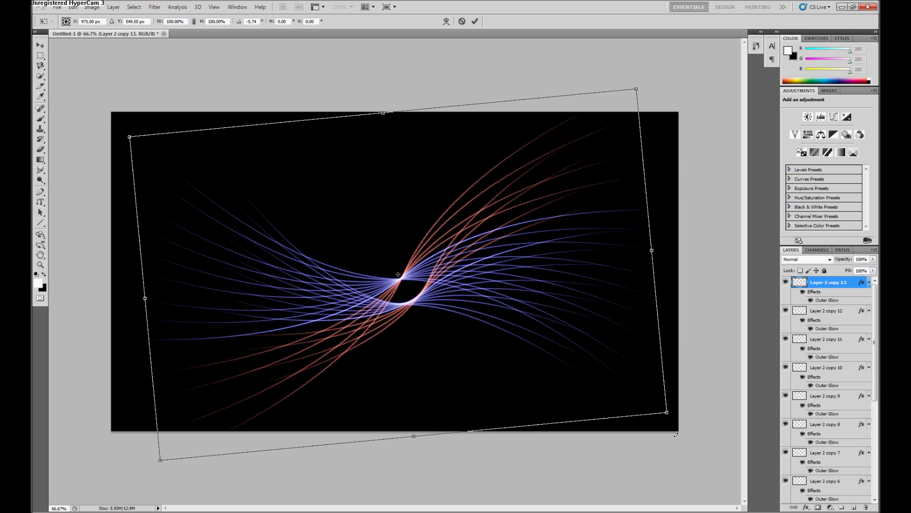
left_click_drag(675, 435, 739, 492)
key("Return")
key("p")
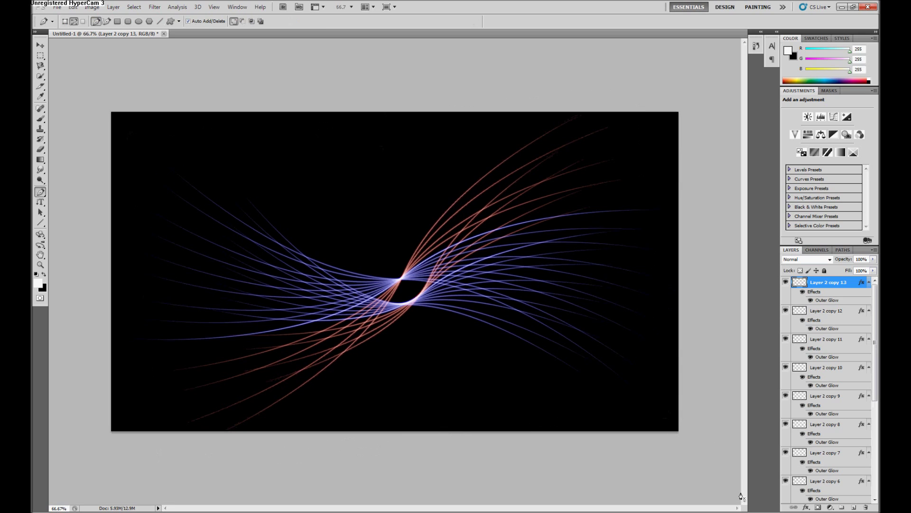
key("ctrl+j")
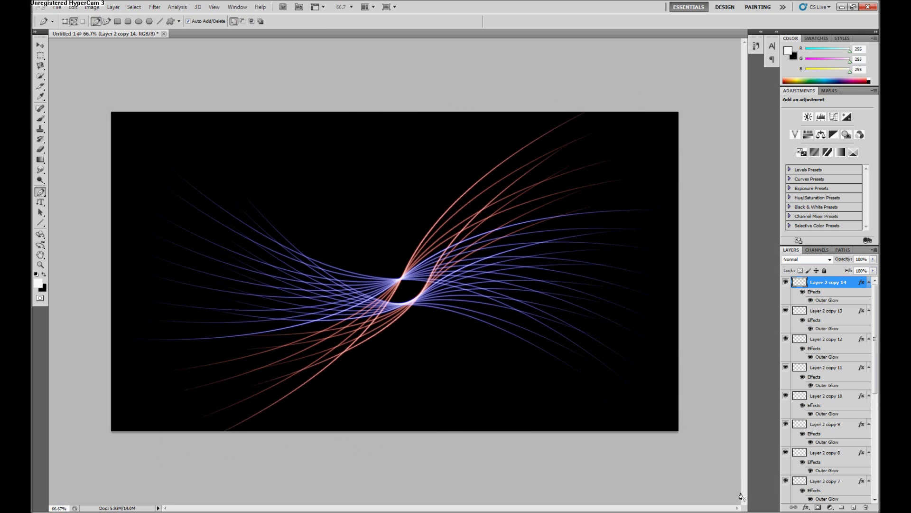
Rotate two more red copies about 7.9° and 7° counter-clockwise
key("ctrl+t")
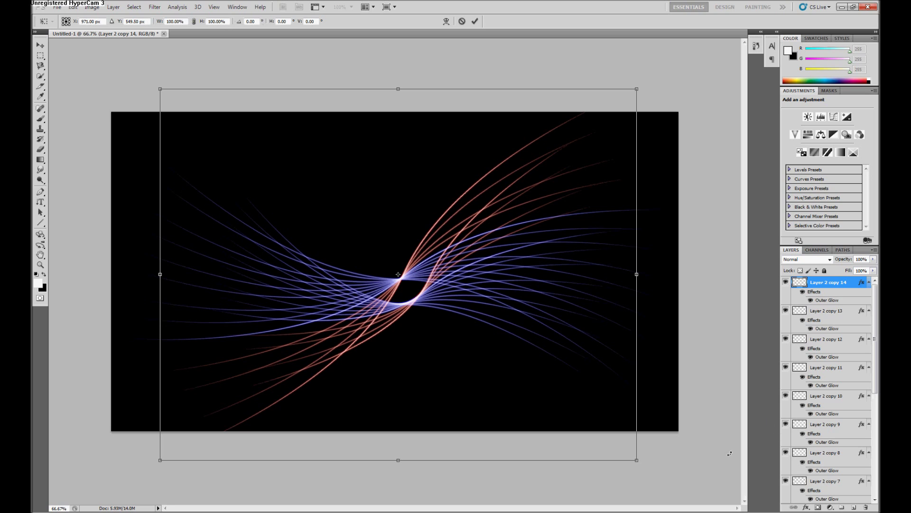
mouse_move(646, 473)
left_mouse_down()
mouse_move(668, 433)
mouse_move(687, 441)
left_mouse_up()
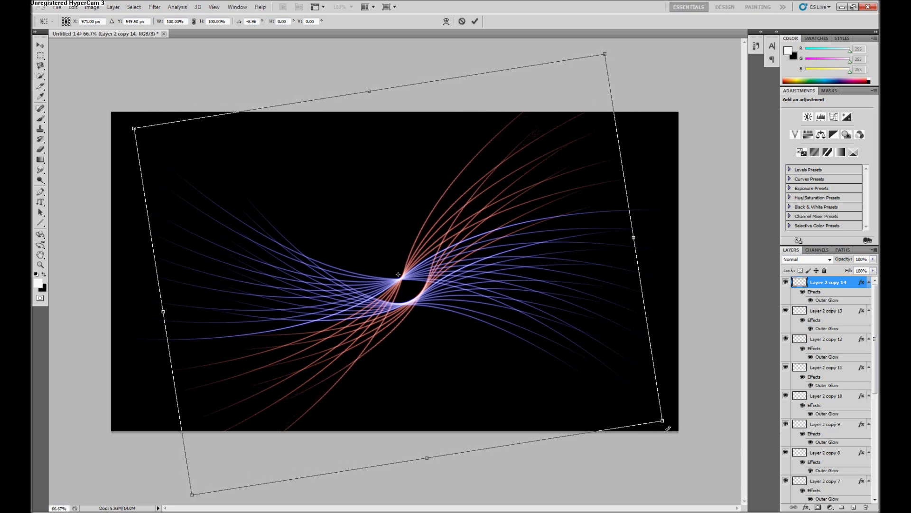
key("Return")
key("ctrl+shift+alt+t")
key("ctrl+t")
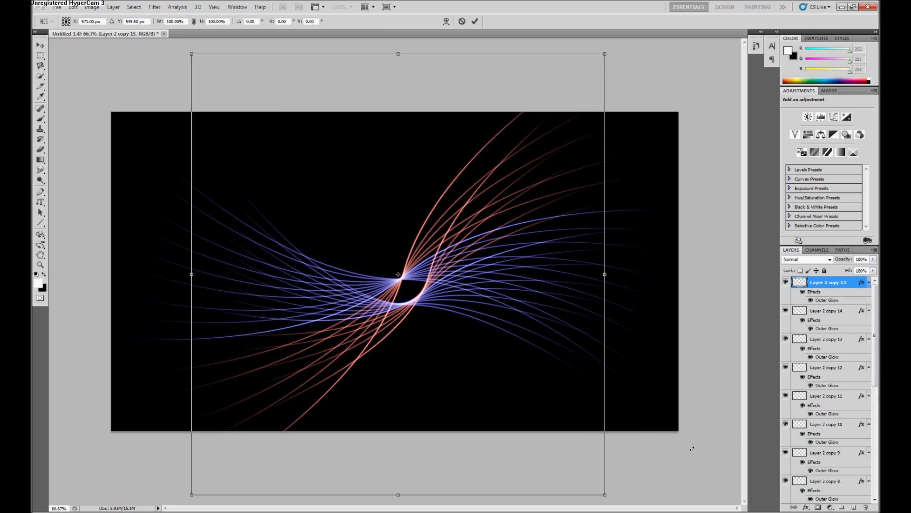
left_click_drag(612, 498, 632, 468)
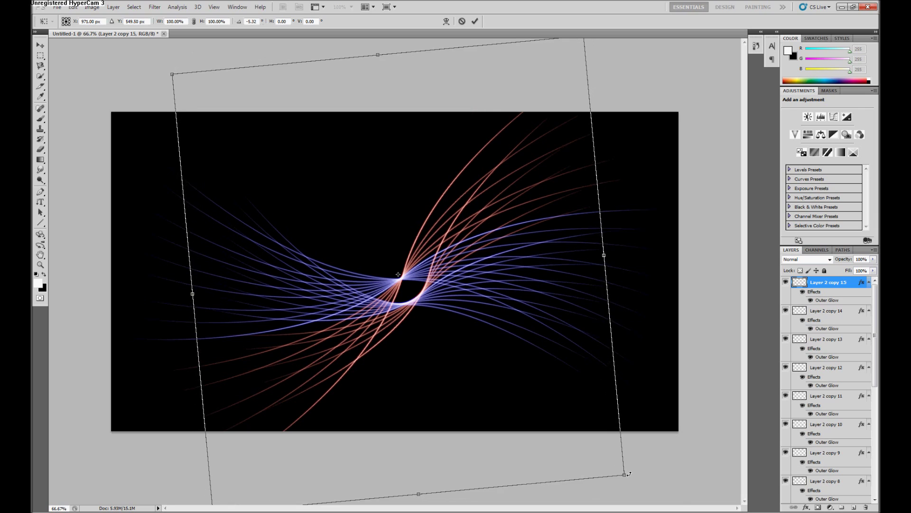
key("Return")
key("p")
Add Layer 2 copy 16 rotated about 4.5° and zoom out to 50%
key("ctrl+j")
key("ctrl+t")
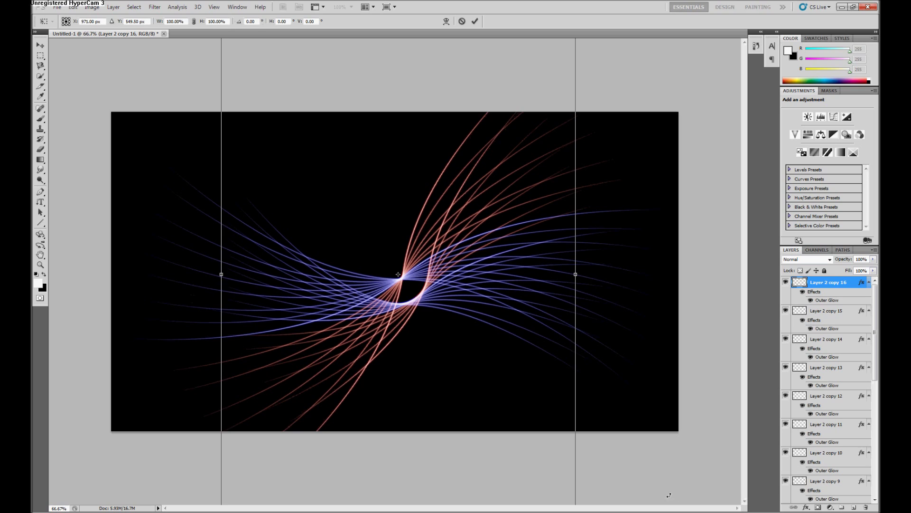
left_click_drag(608, 500, 636, 480)
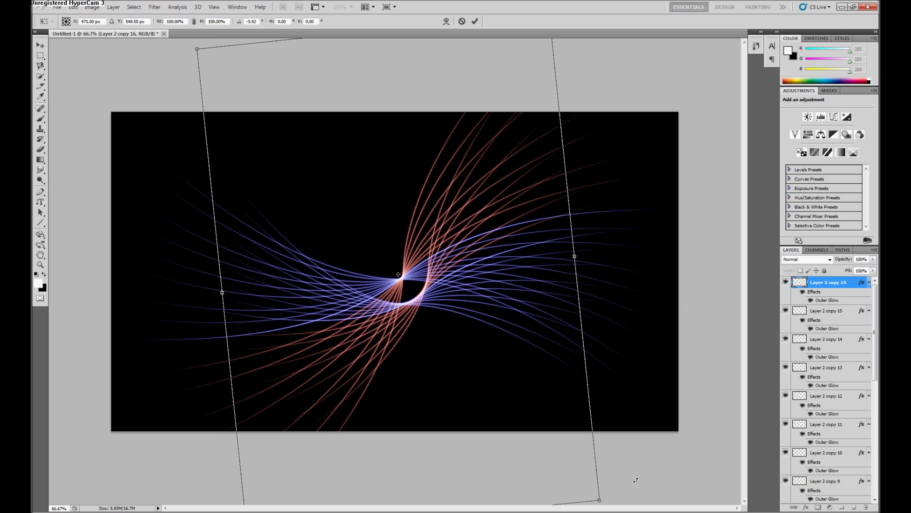
key("Return")
key("p")
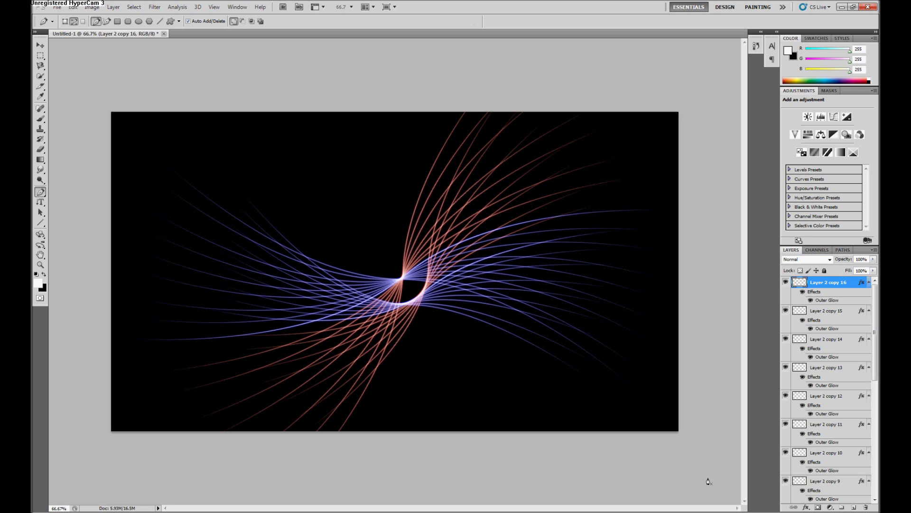
key("ctrl+minus")
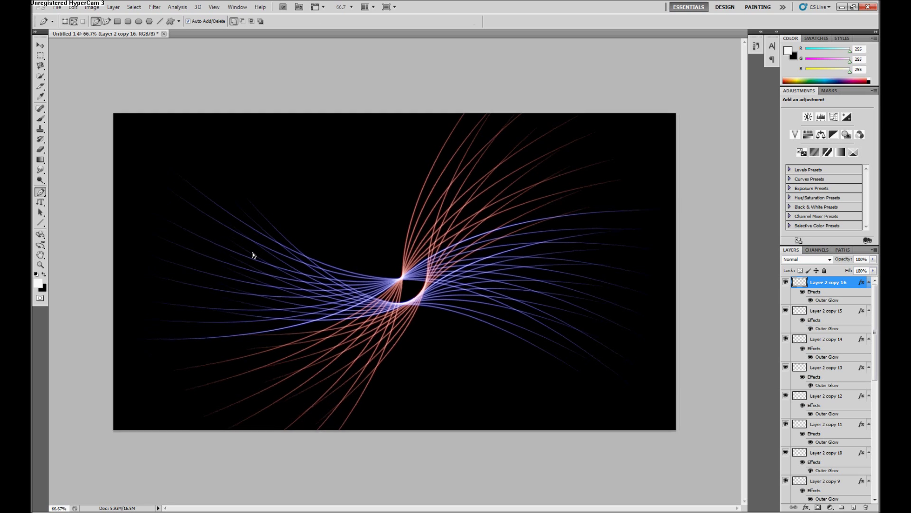